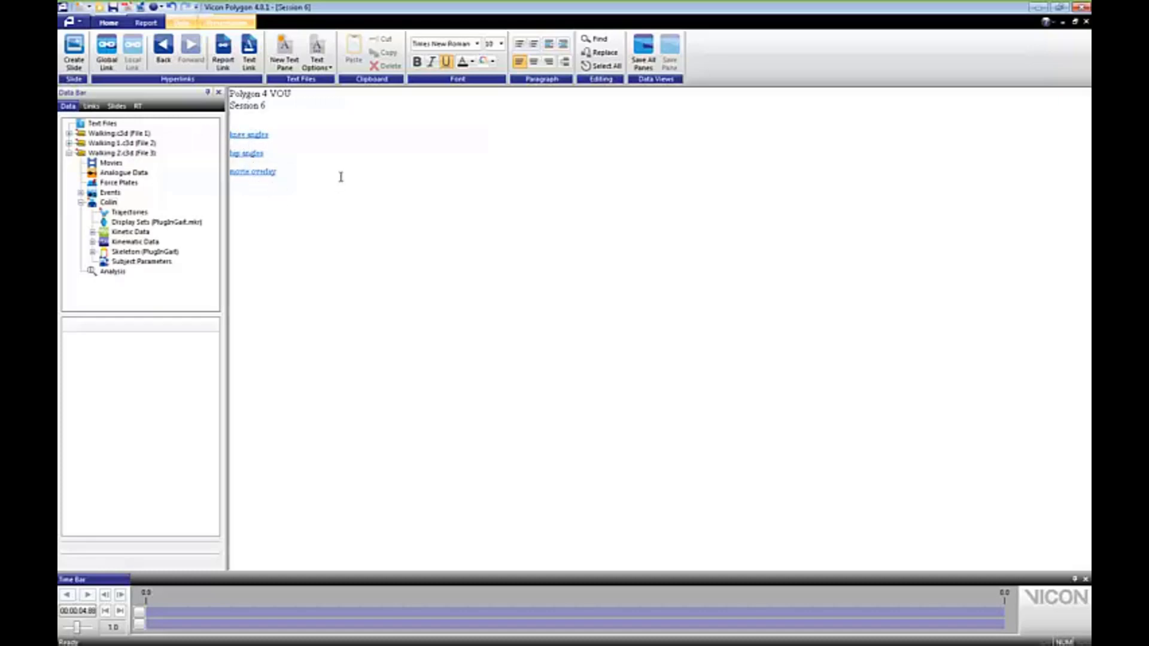
Step: View the movie overlay linked in the report, and close its workspace view
click(263, 220)
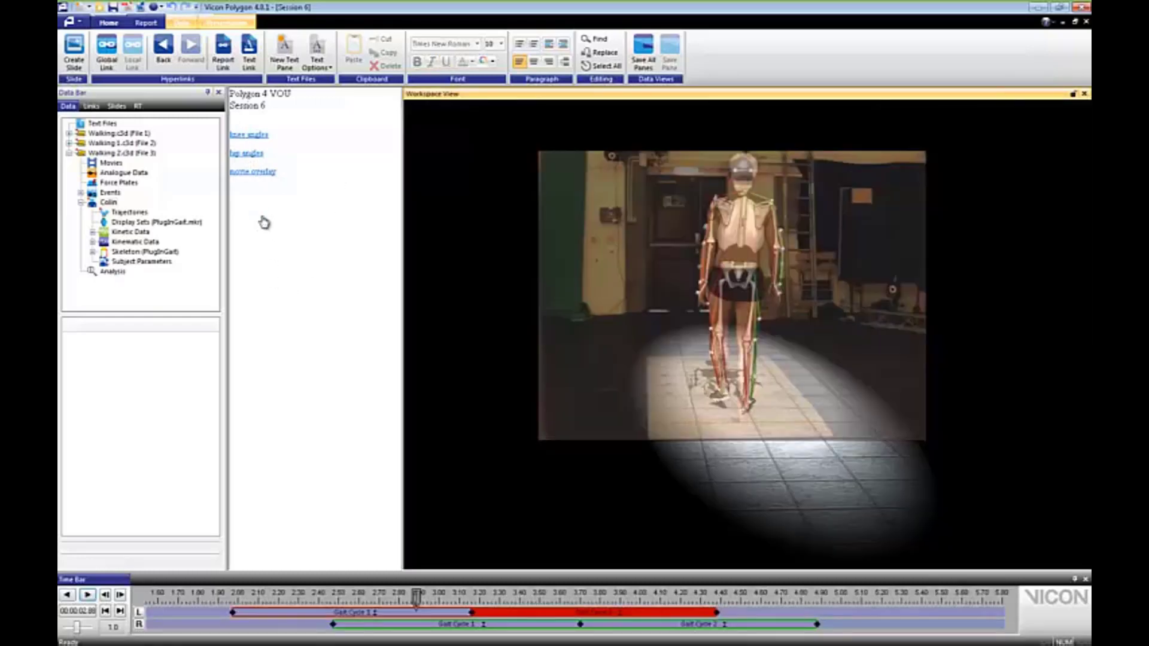
click(1084, 93)
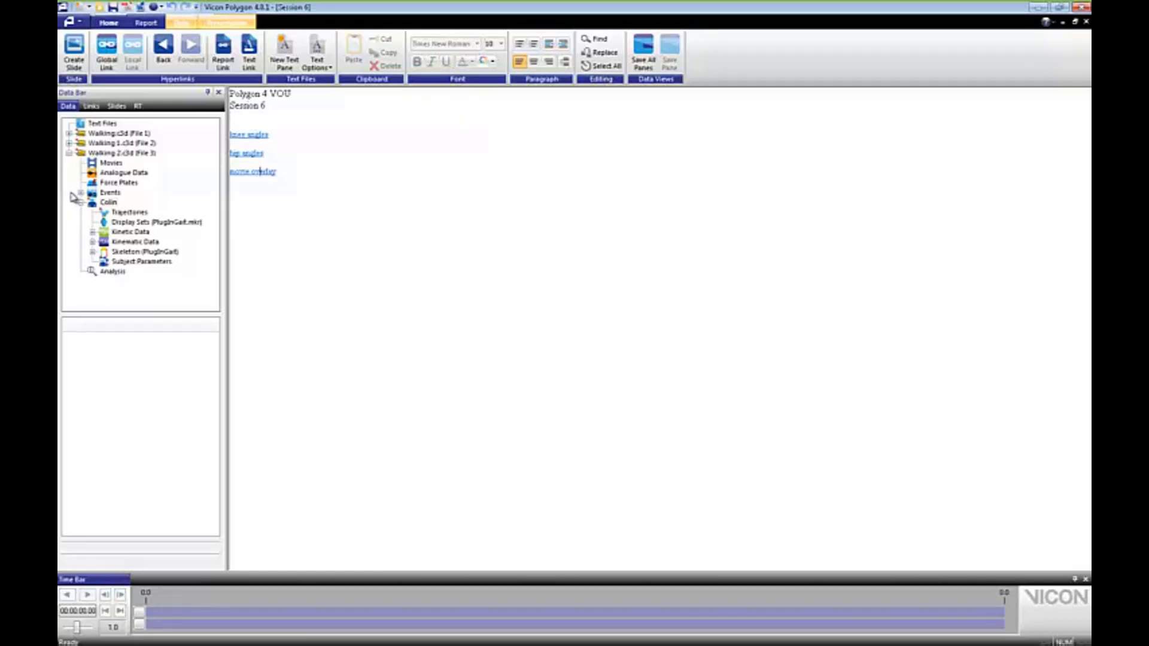
Step: Start loading a subject musculoskeletal model for the subject in trial Walking 2.c3d
click(103, 154)
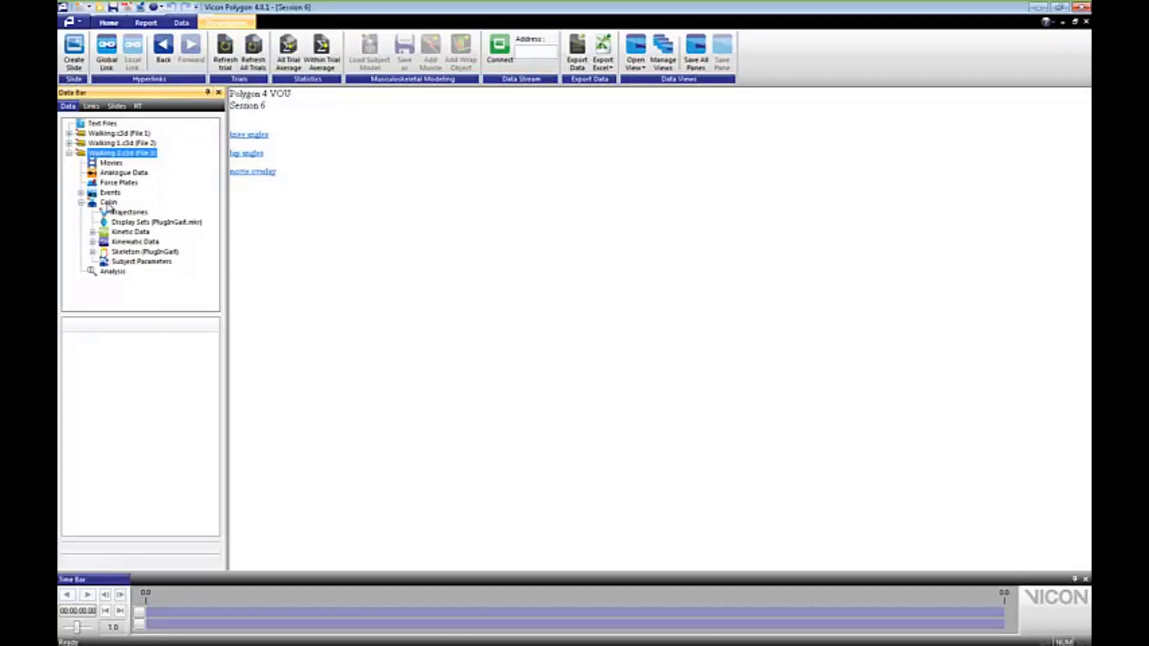
click(108, 203)
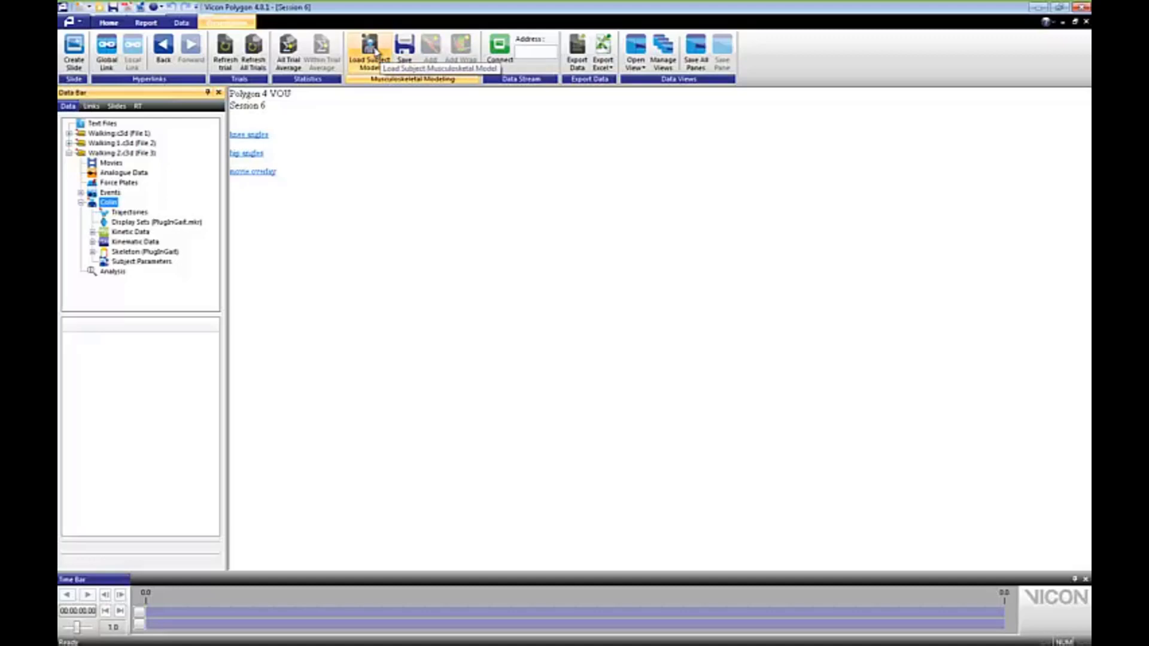
click(374, 54)
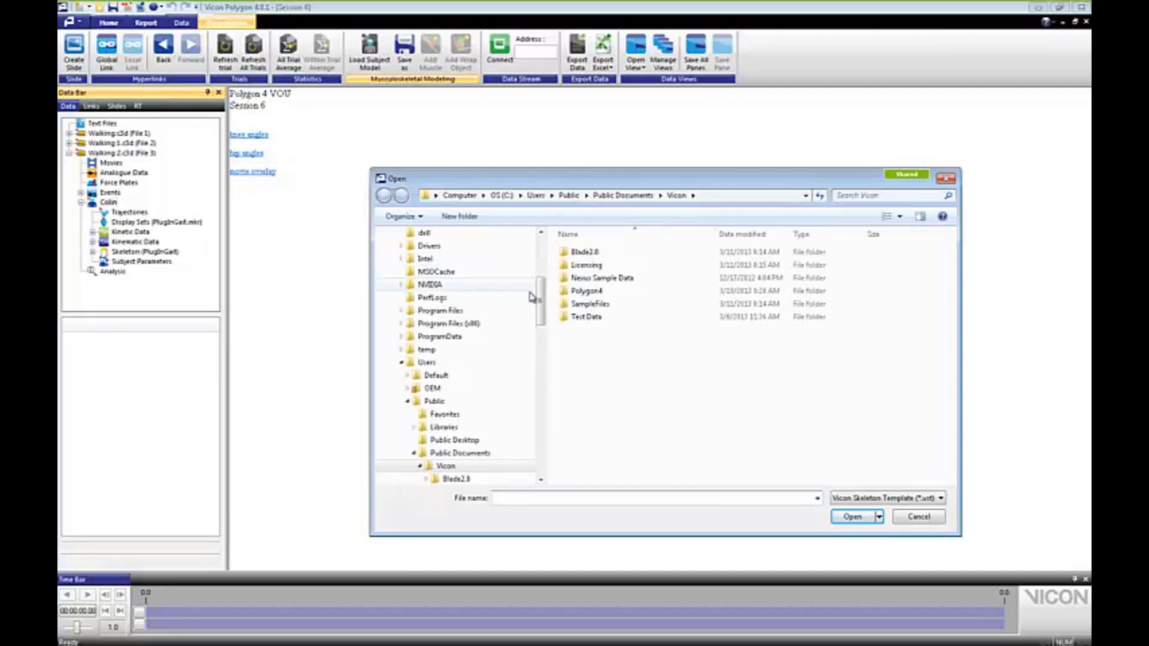
scroll(546, 291, up, 2)
scroll(546, 292, up, 3)
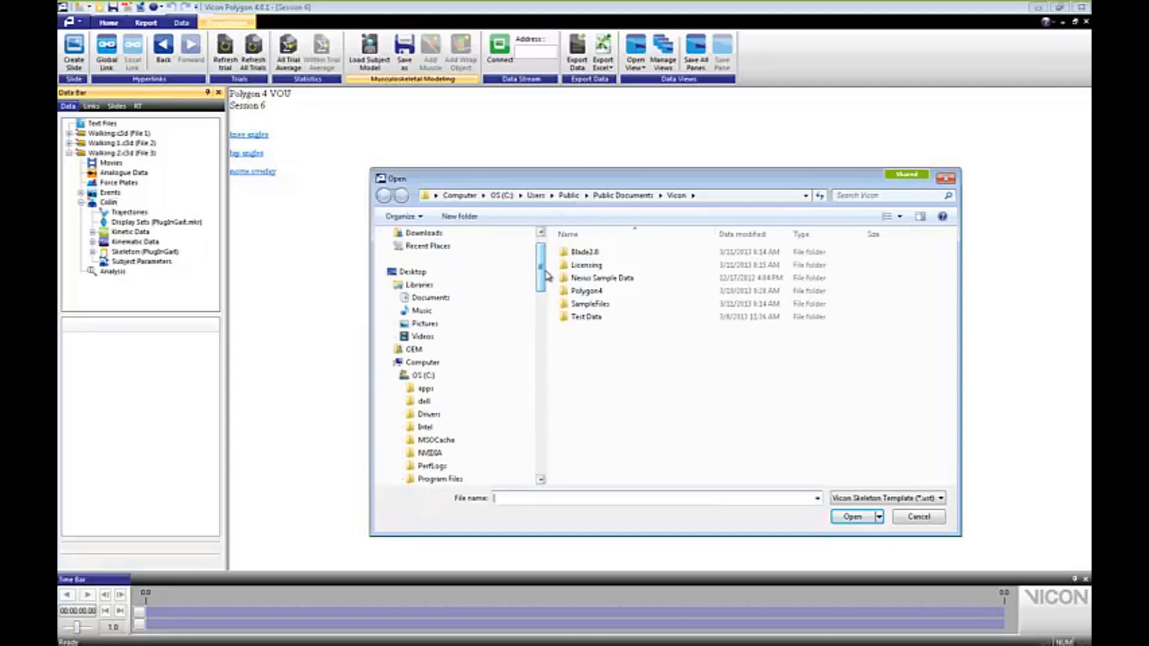
click(439, 378)
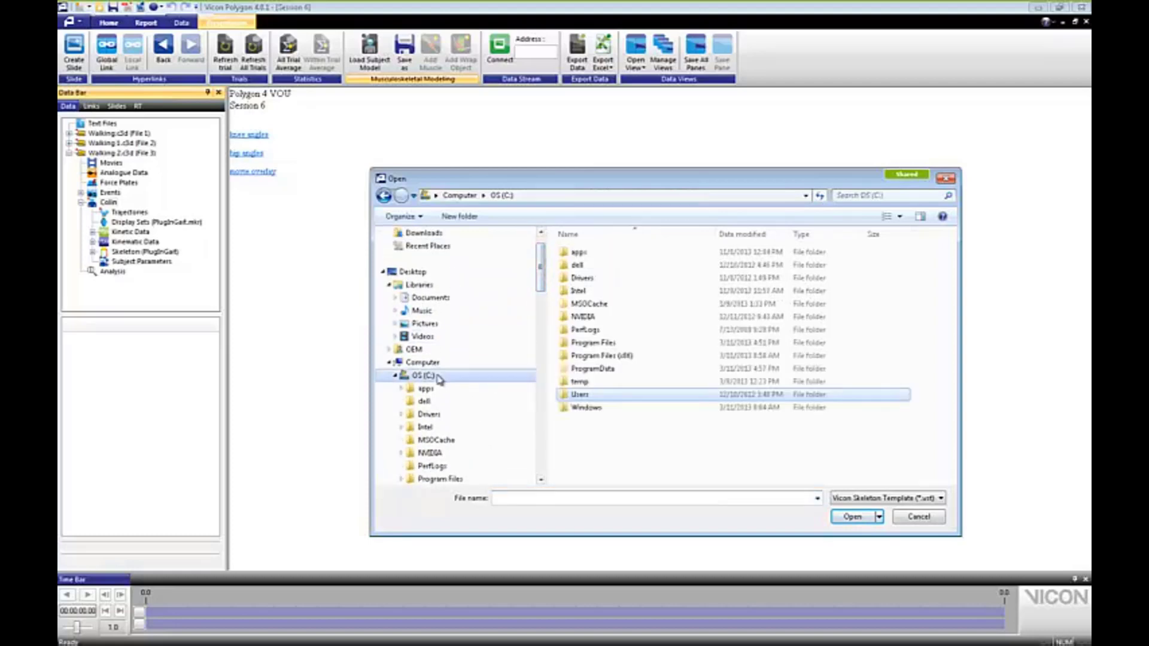
double_click(608, 374)
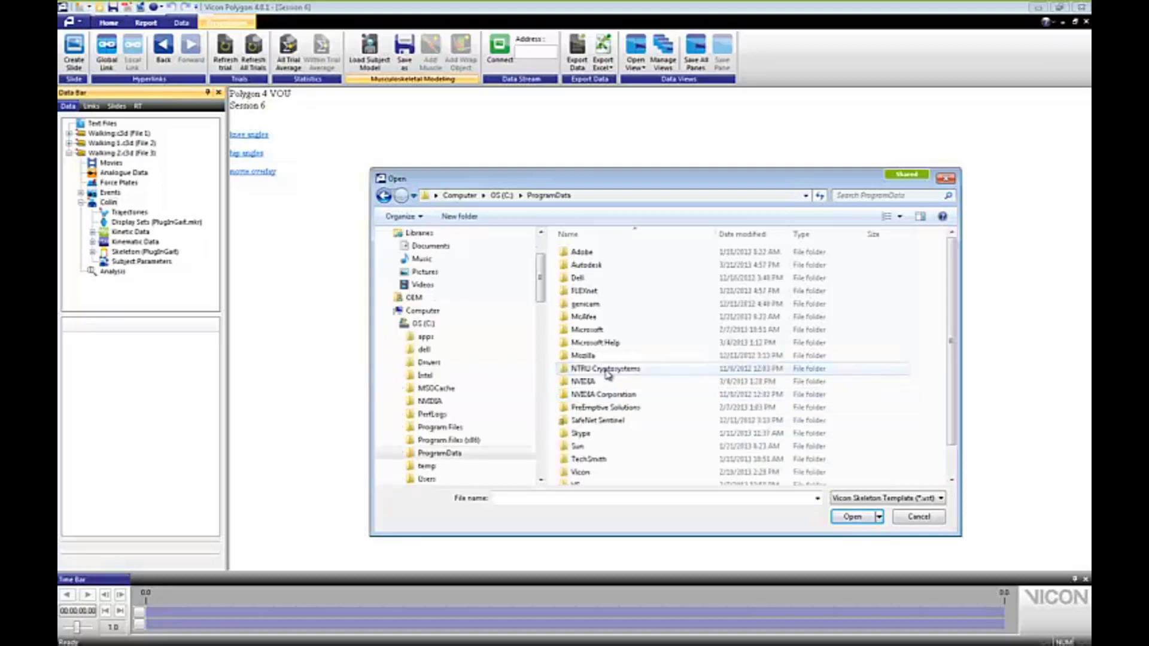
scroll(614, 376, down, 1)
double_click(580, 440)
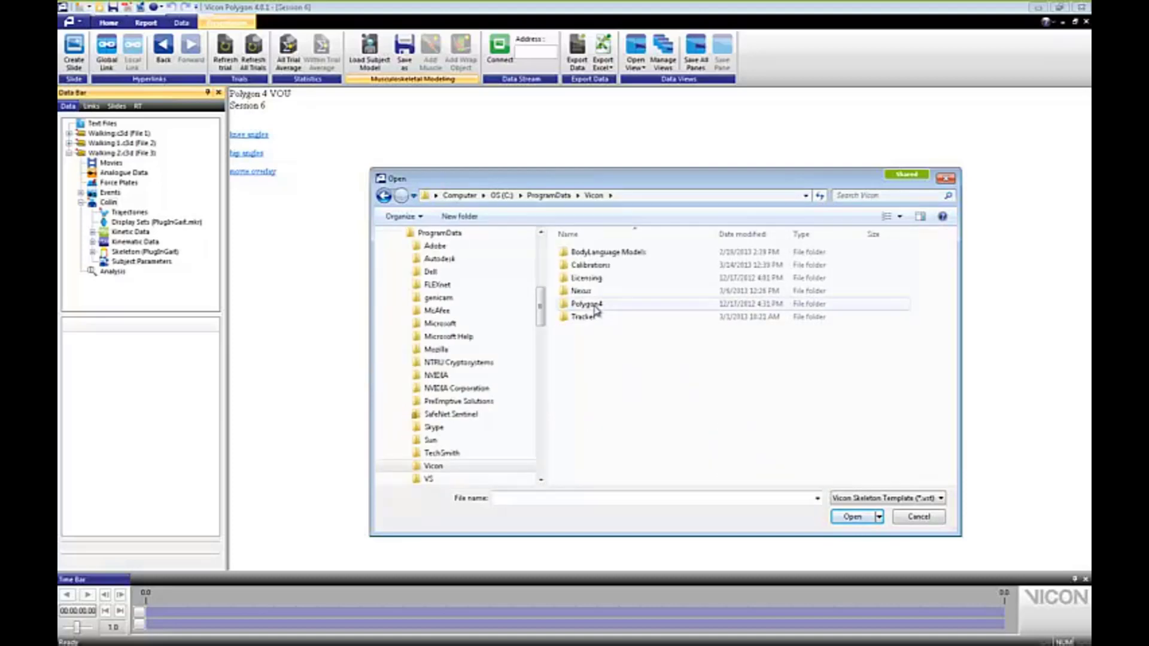
double_click(586, 305)
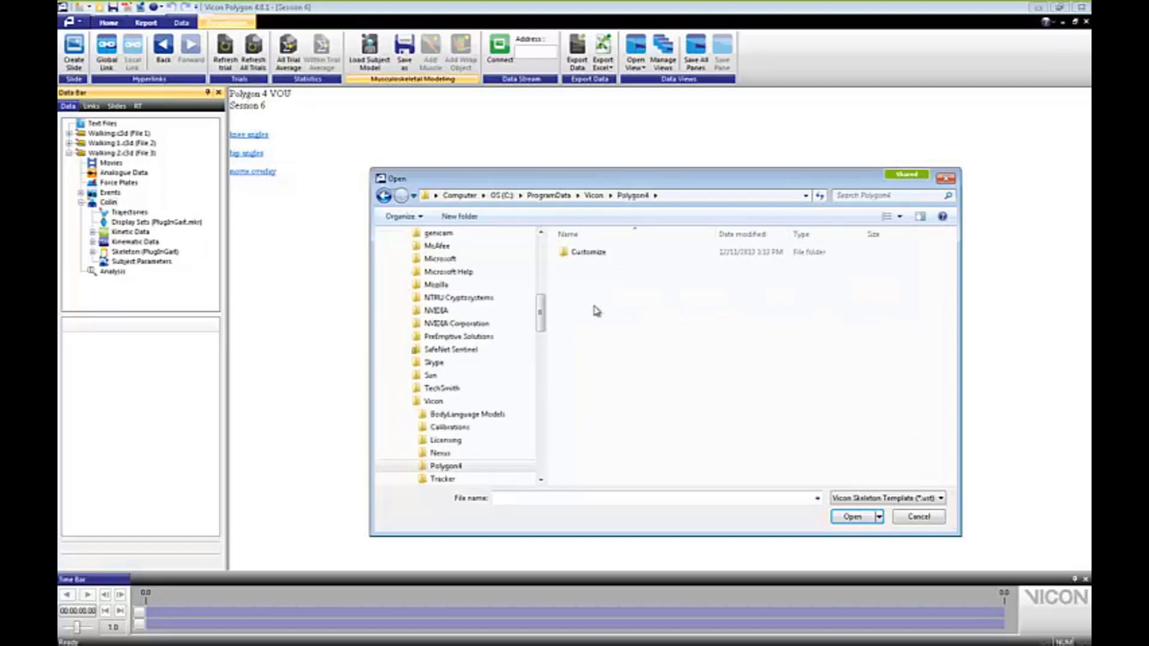
Step: Browse to the folder C:\Program Files (x86)\Vicon\Models\Musculoskeletal Model Templates
drag(541, 324, 541, 266)
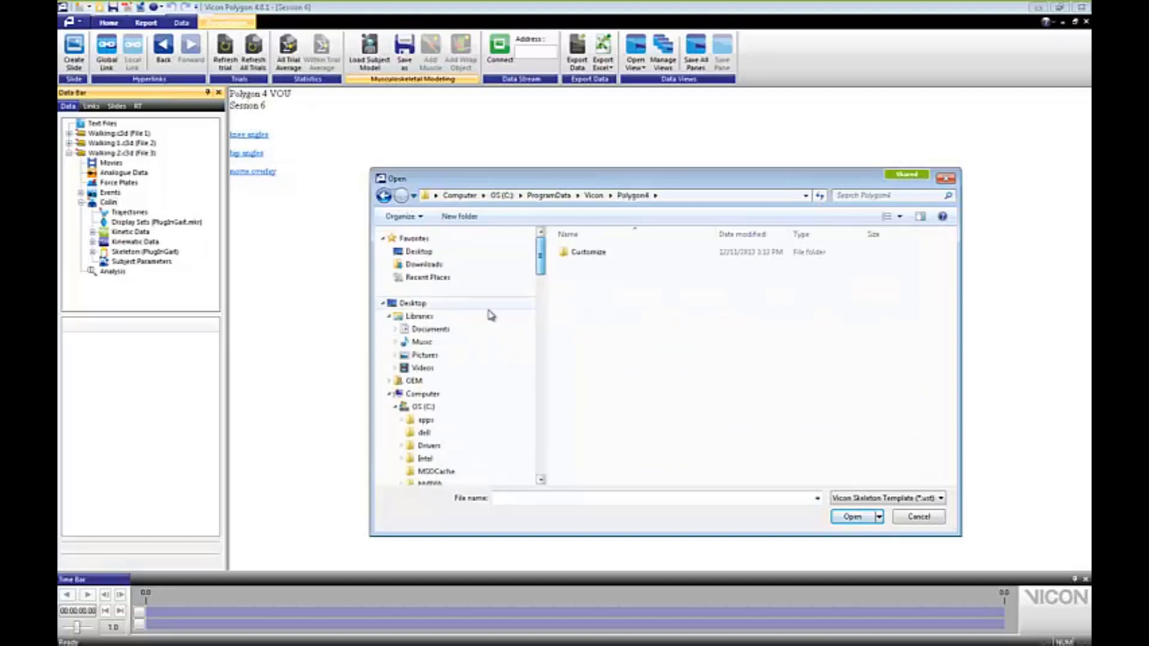
click(424, 407)
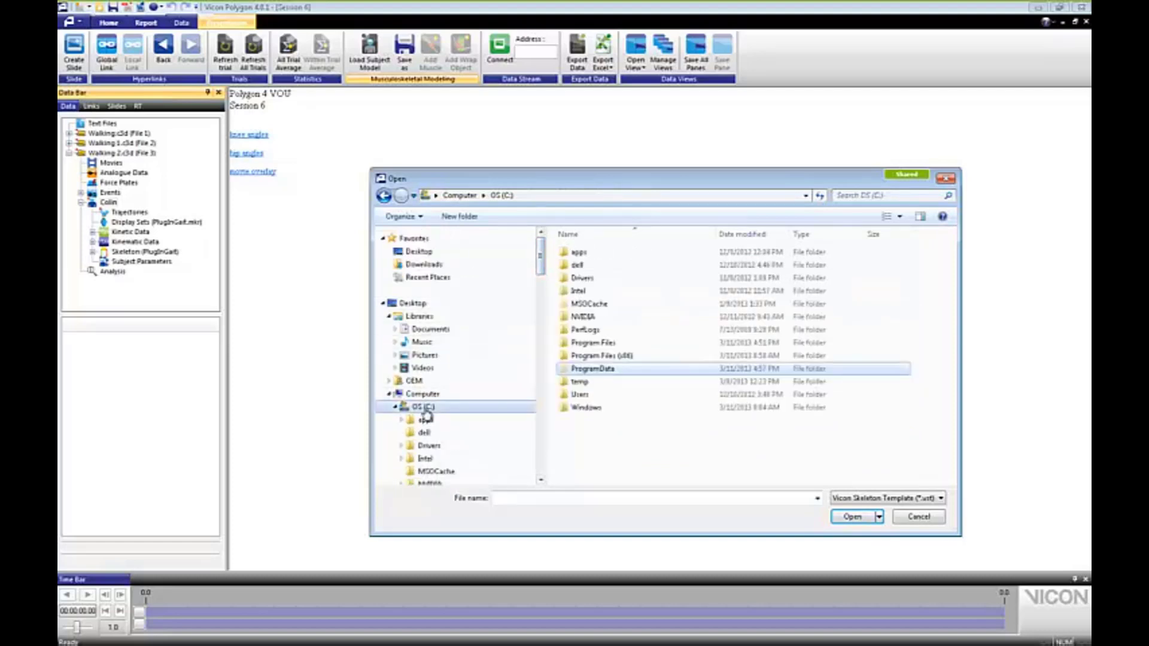
double_click(601, 357)
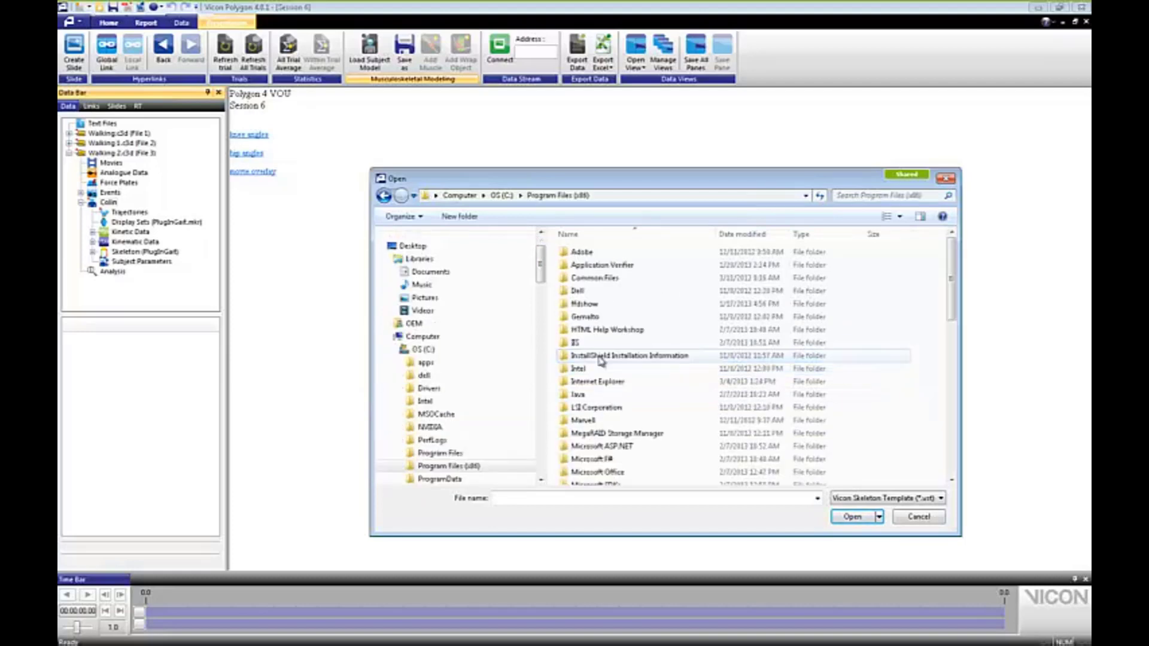
scroll(626, 380, down, 6)
scroll(626, 386, down, 2)
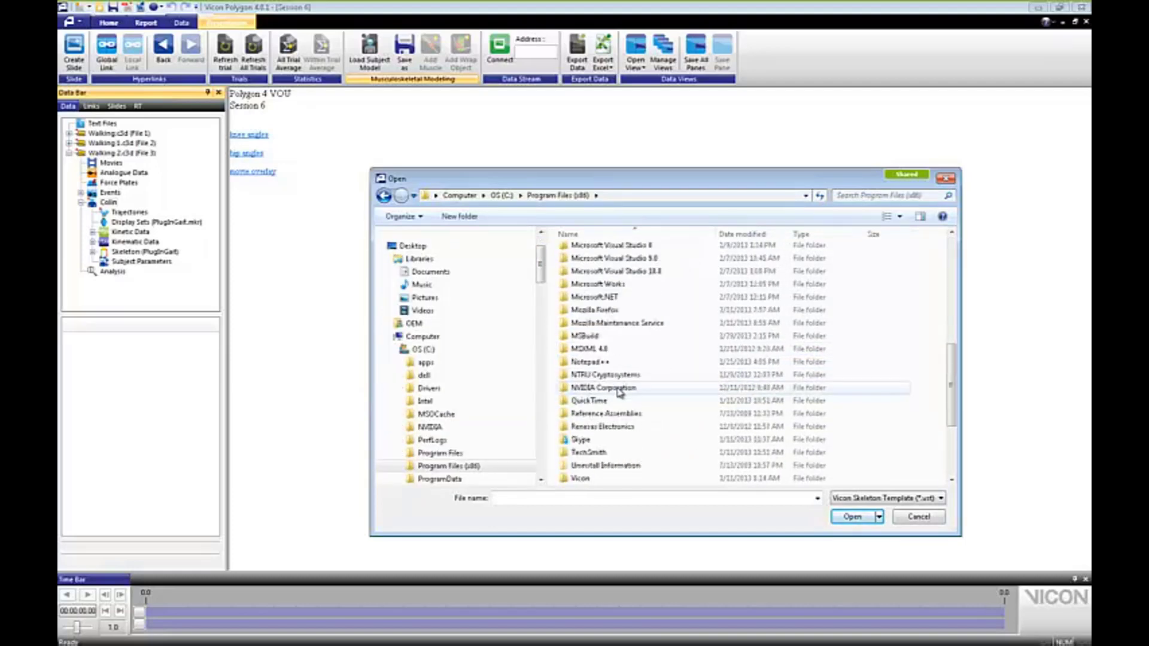
double_click(594, 442)
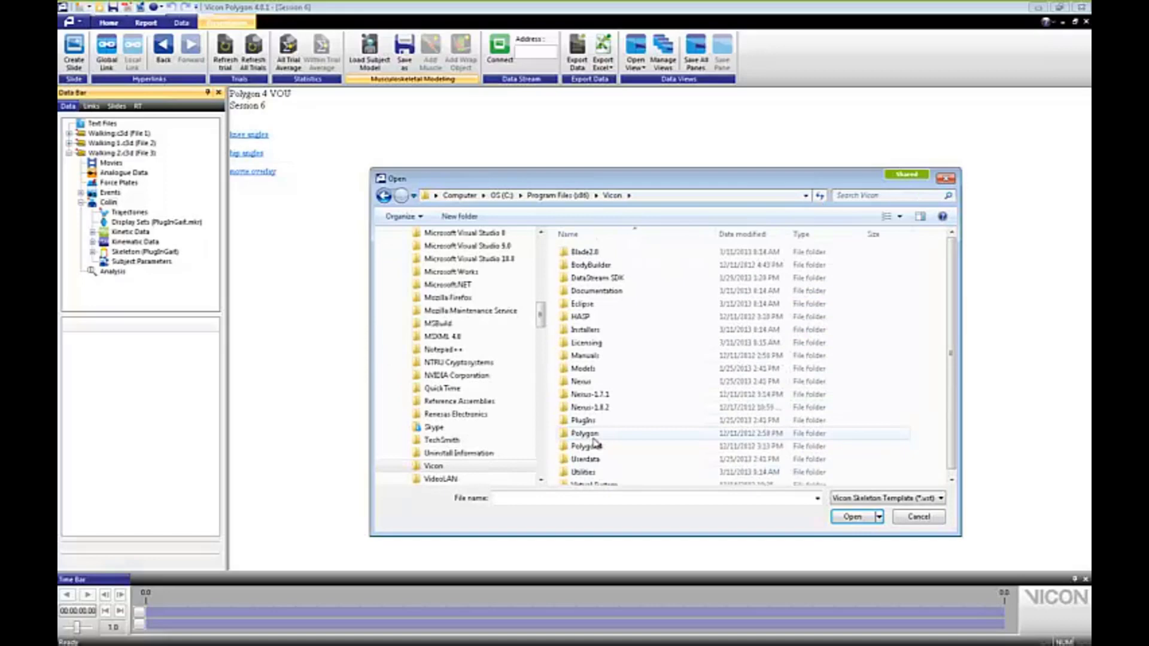
double_click(605, 370)
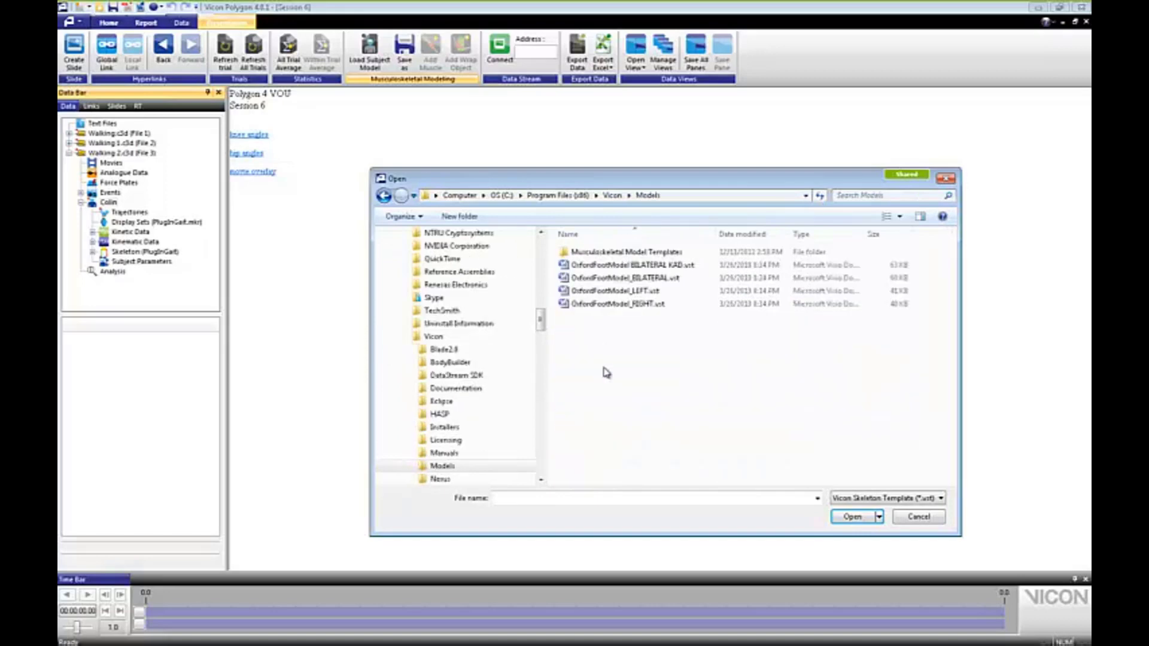
double_click(611, 254)
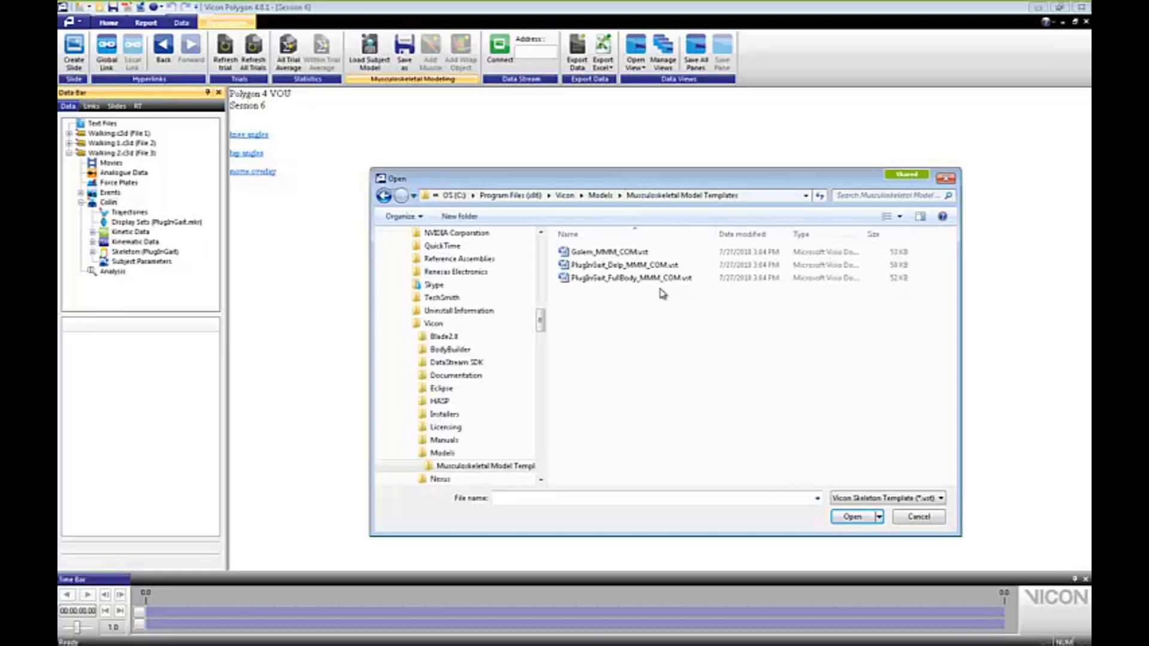
Step: Load PlugInGait_FullBody_MMM_COM.vst, replacing the existing PlugInGait skeleton and scaling the kinematic model
click(597, 280)
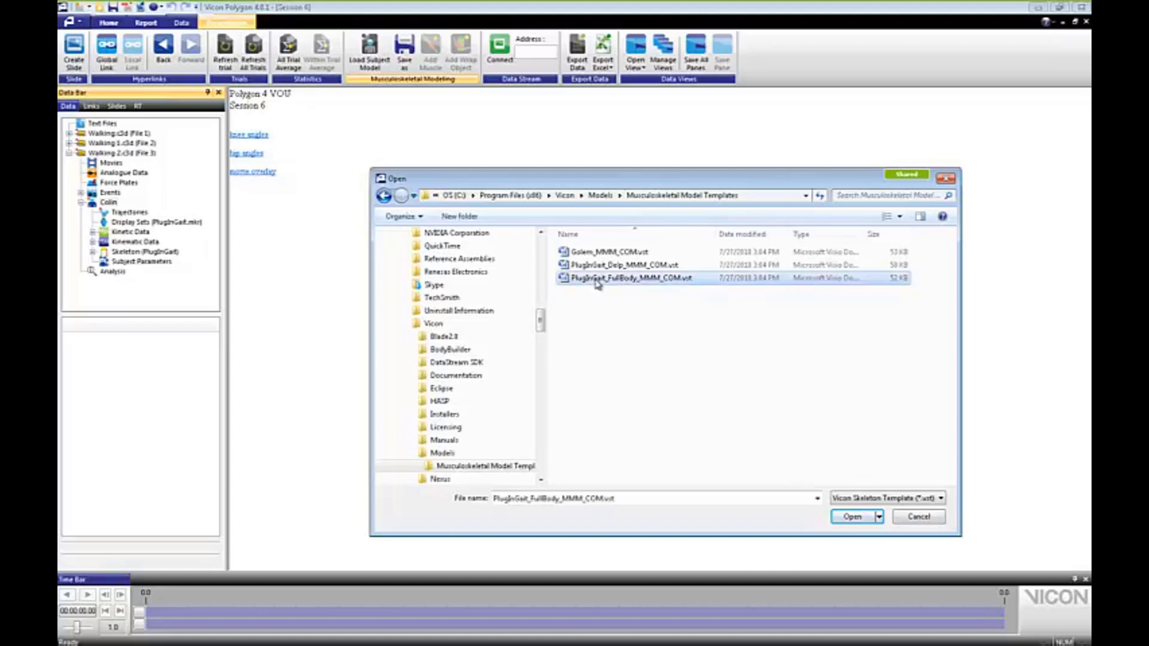
click(855, 517)
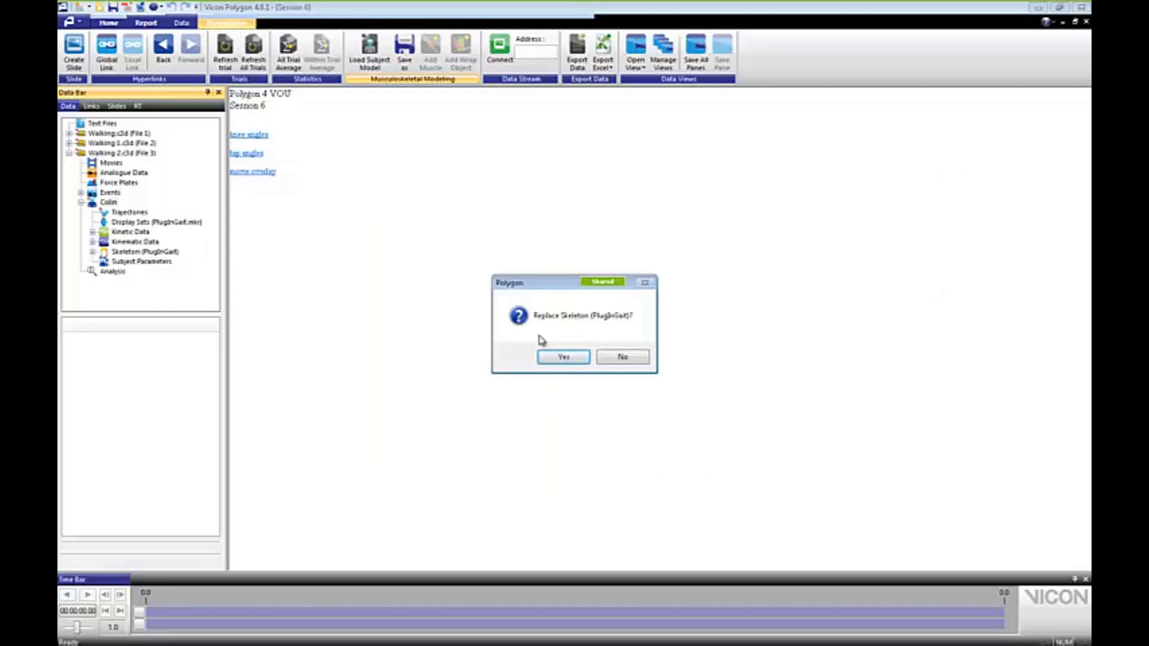
click(564, 357)
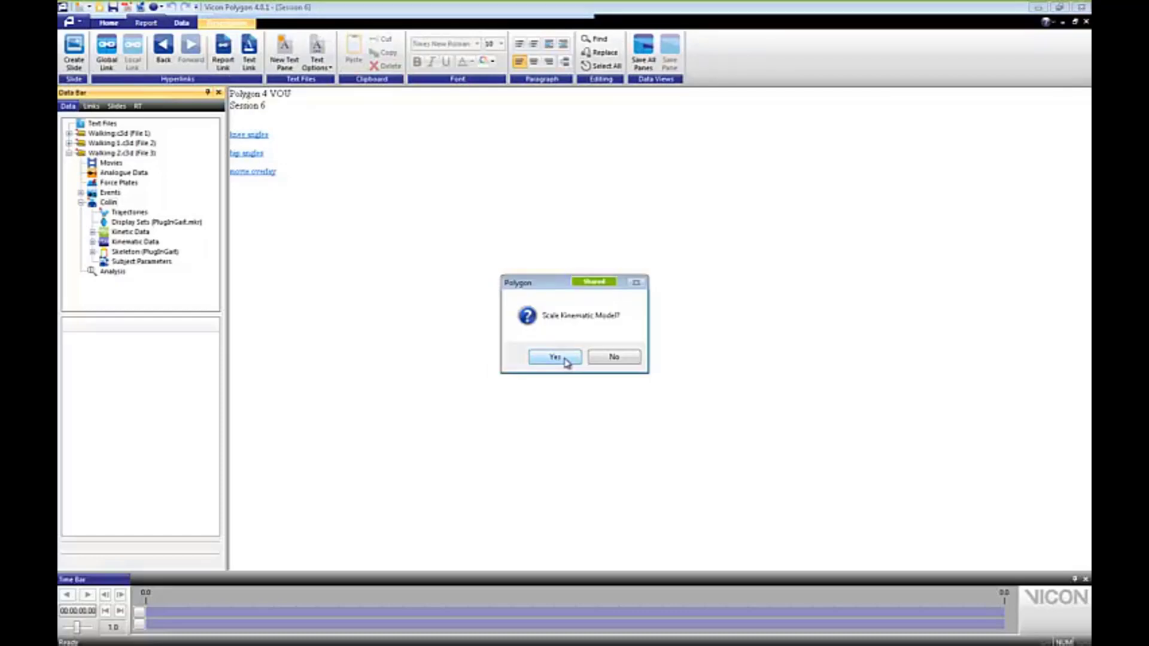
click(565, 359)
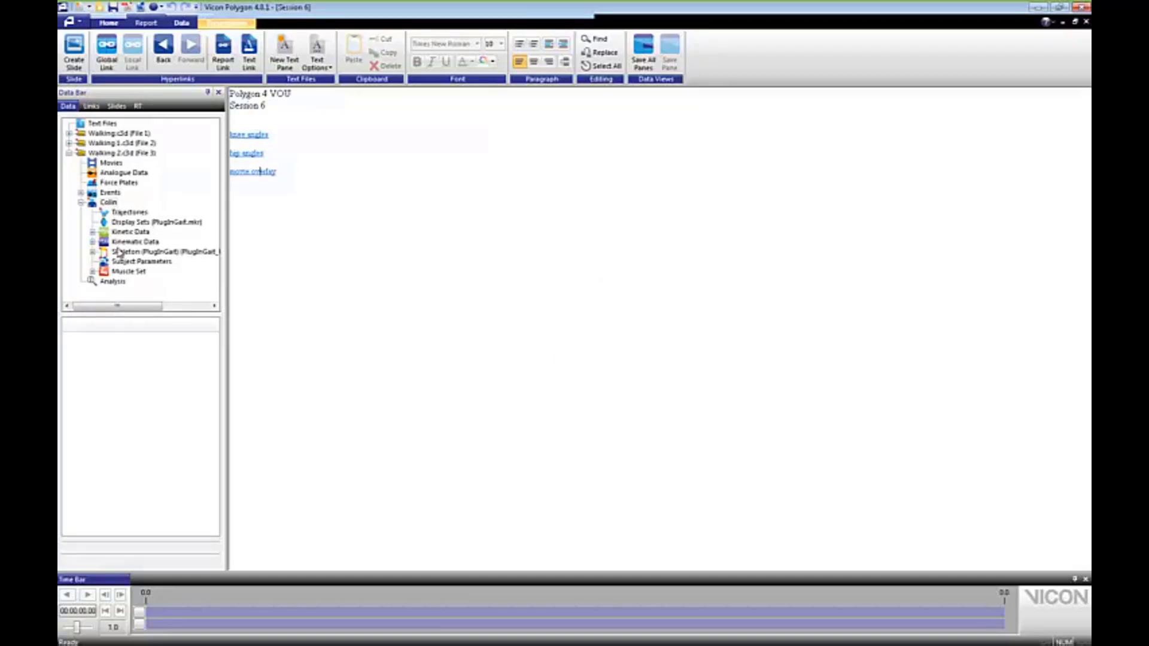
Step: Expand the subject's Muscle Set and examine its muscle models, wrap objects and muscles
click(93, 271)
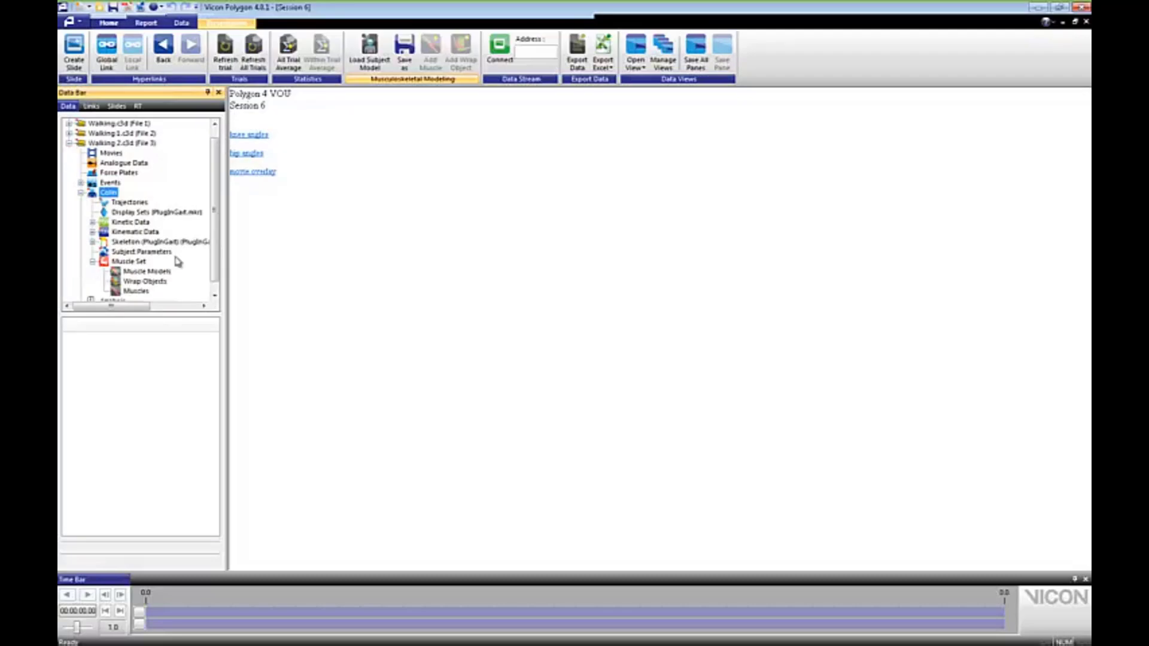
click(214, 295)
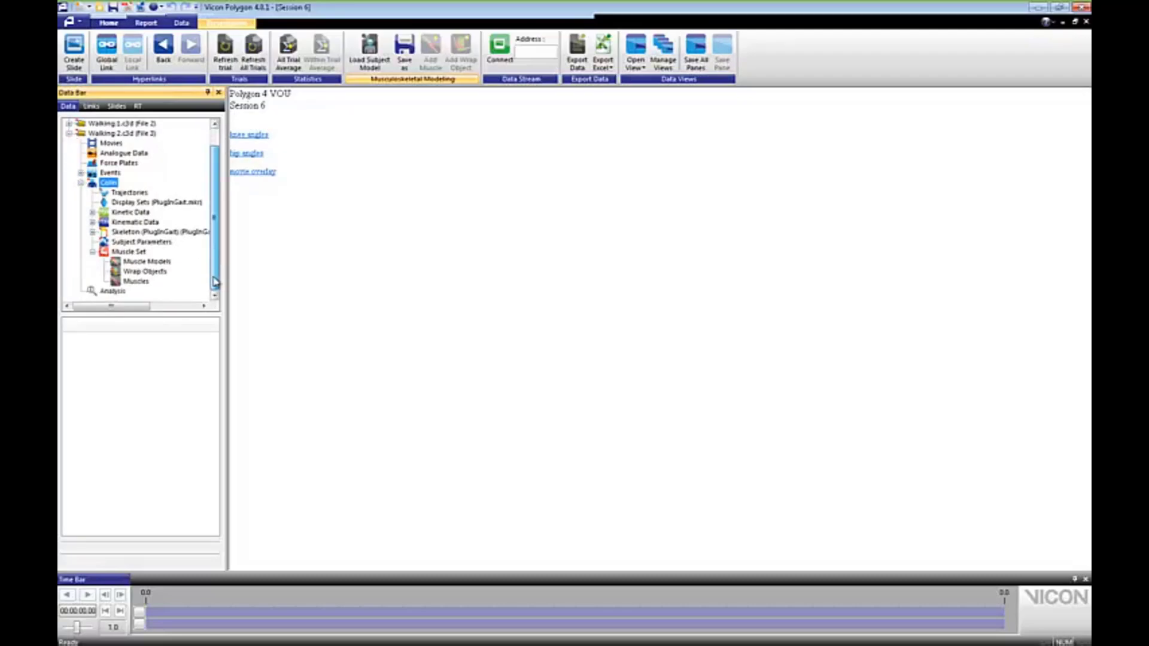
click(153, 264)
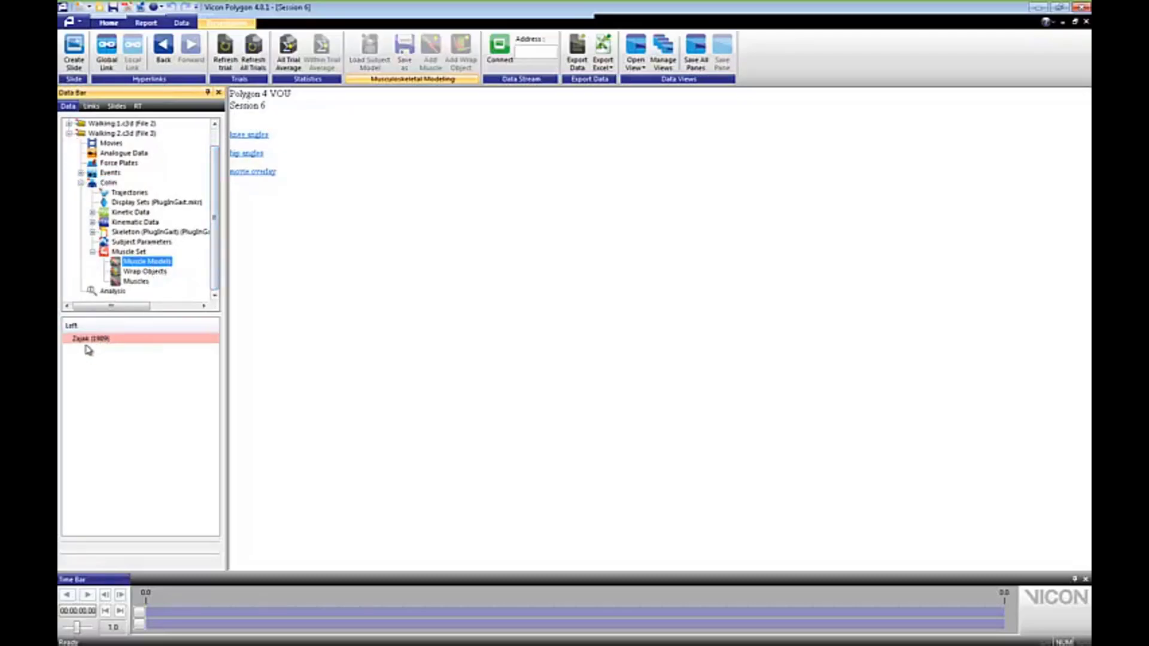
click(144, 271)
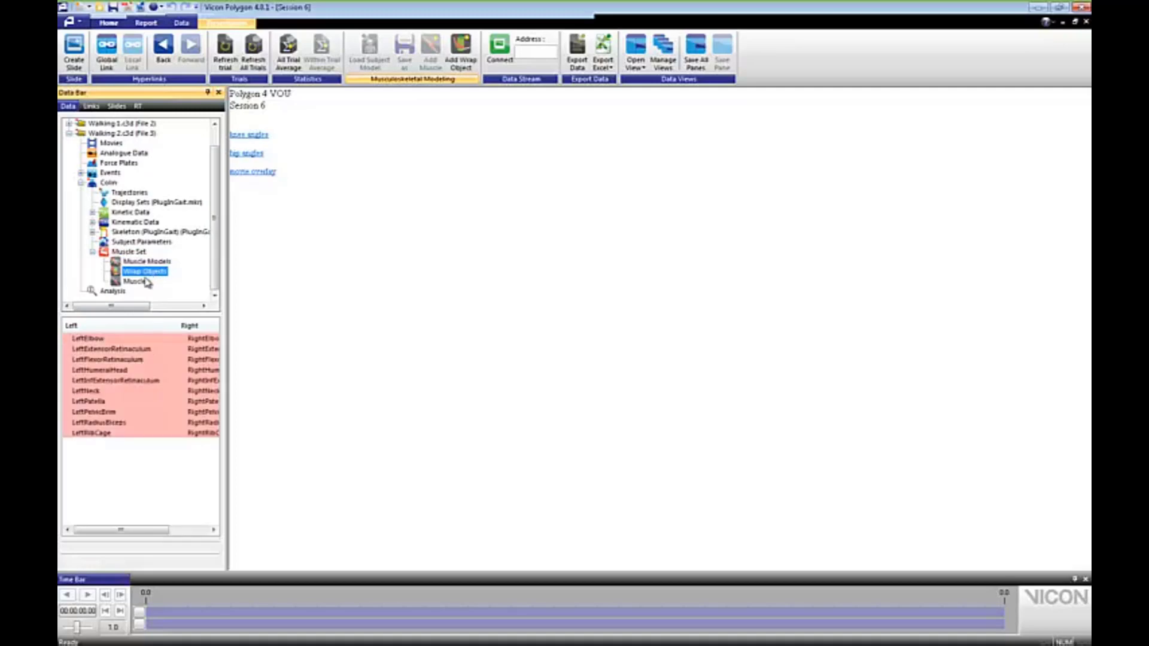
click(137, 282)
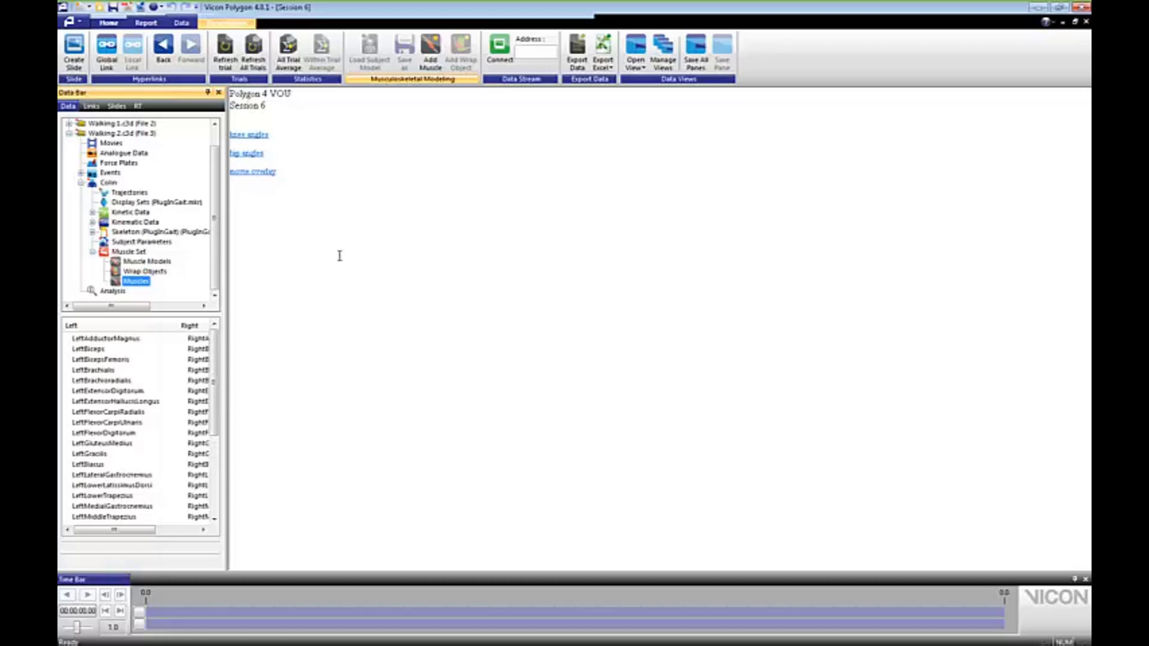
Step: Try the option to automatically update kinematic models with files in the system preferences, and cancel the preferences
click(84, 24)
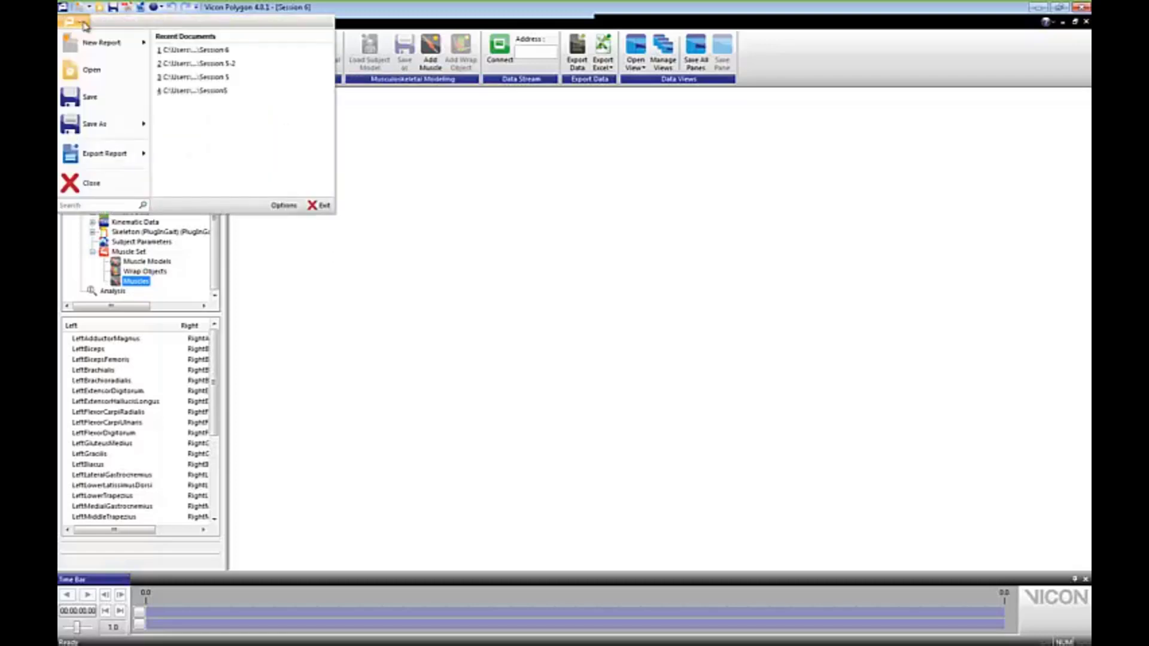
click(289, 206)
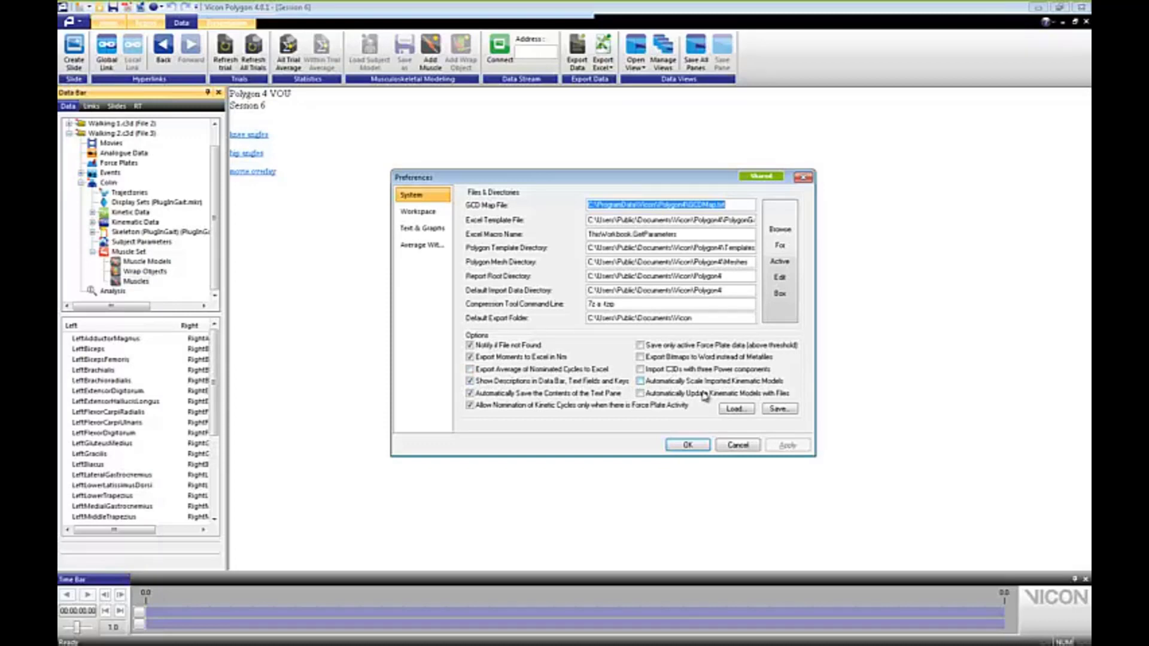
click(640, 394)
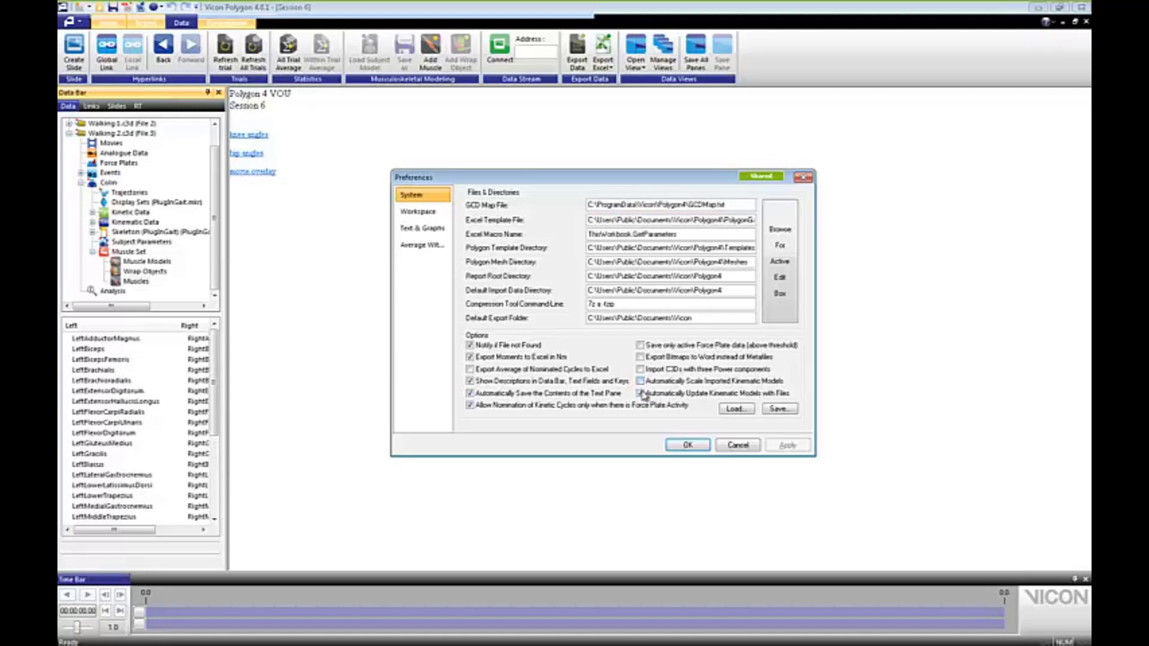
click(642, 394)
click(752, 447)
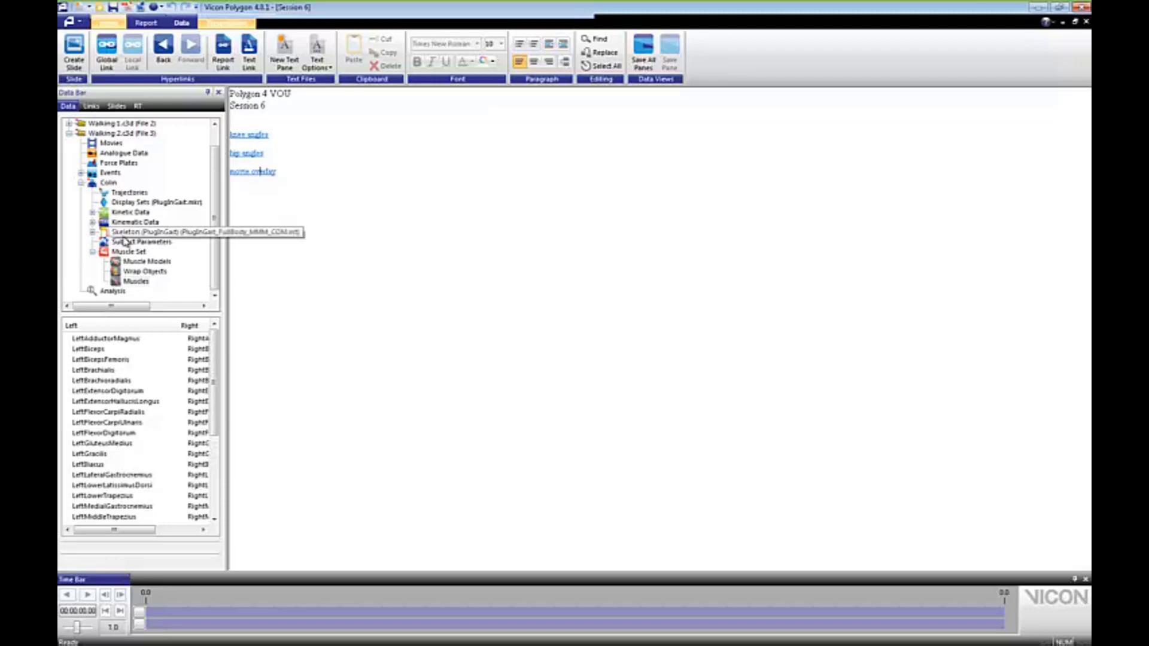
Step: Display the PlugInGait skeleton's Display Set in a 3D workspace, widen the workspace, and orbit to see the whole figure
click(123, 233)
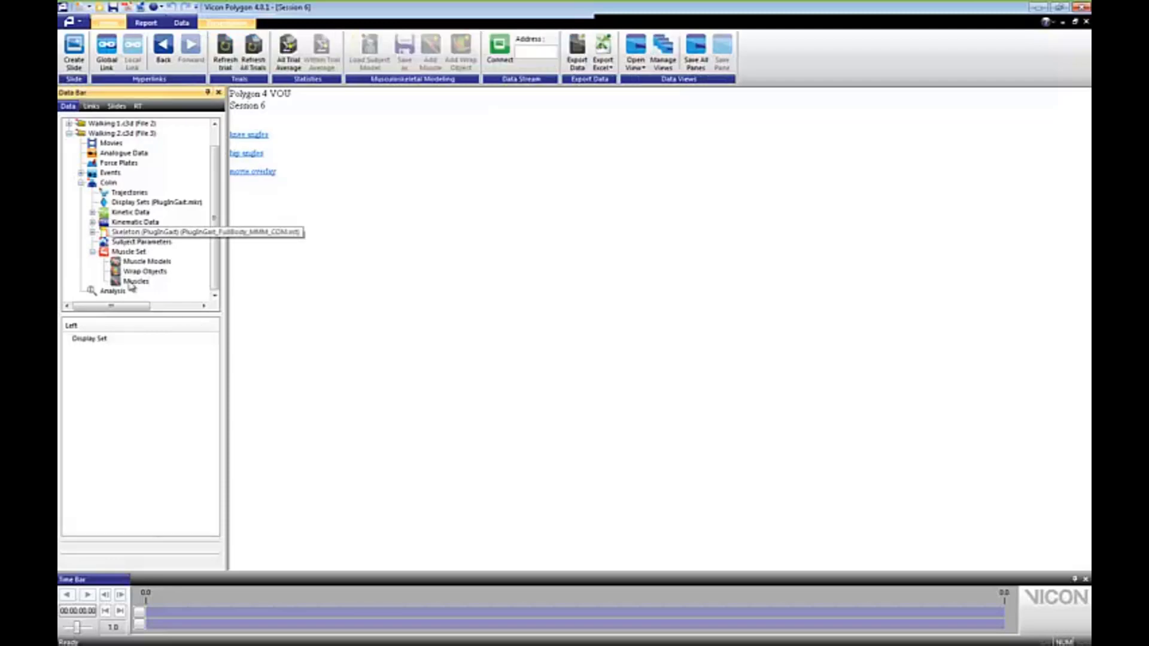
double_click(100, 340)
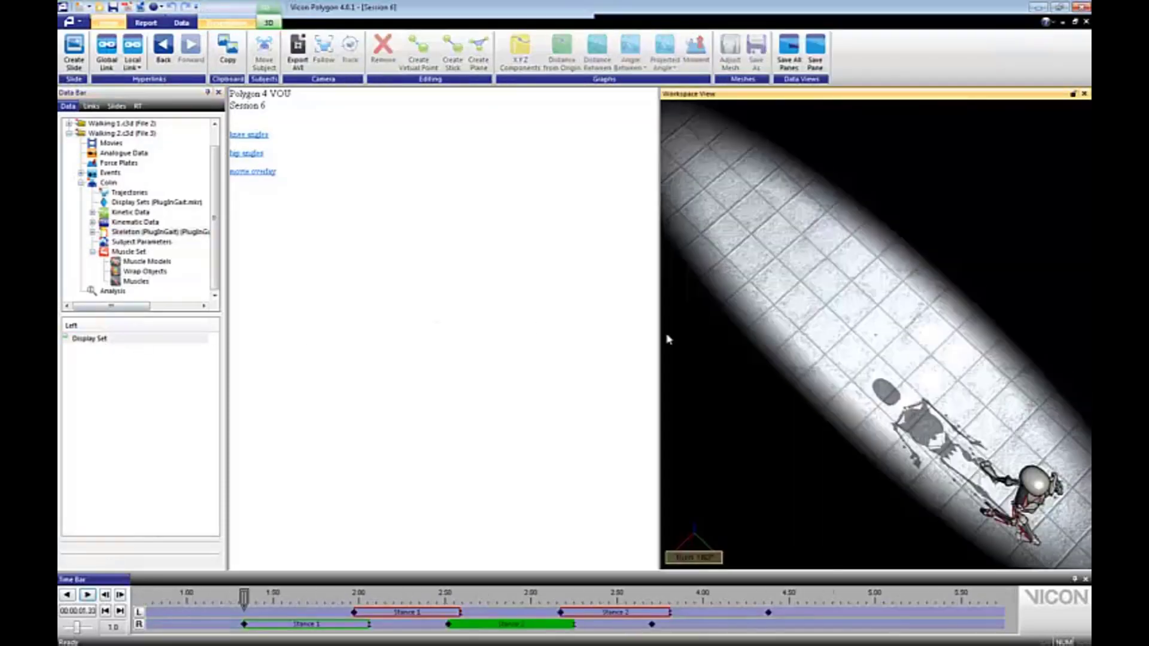
drag(659, 332, 386, 327)
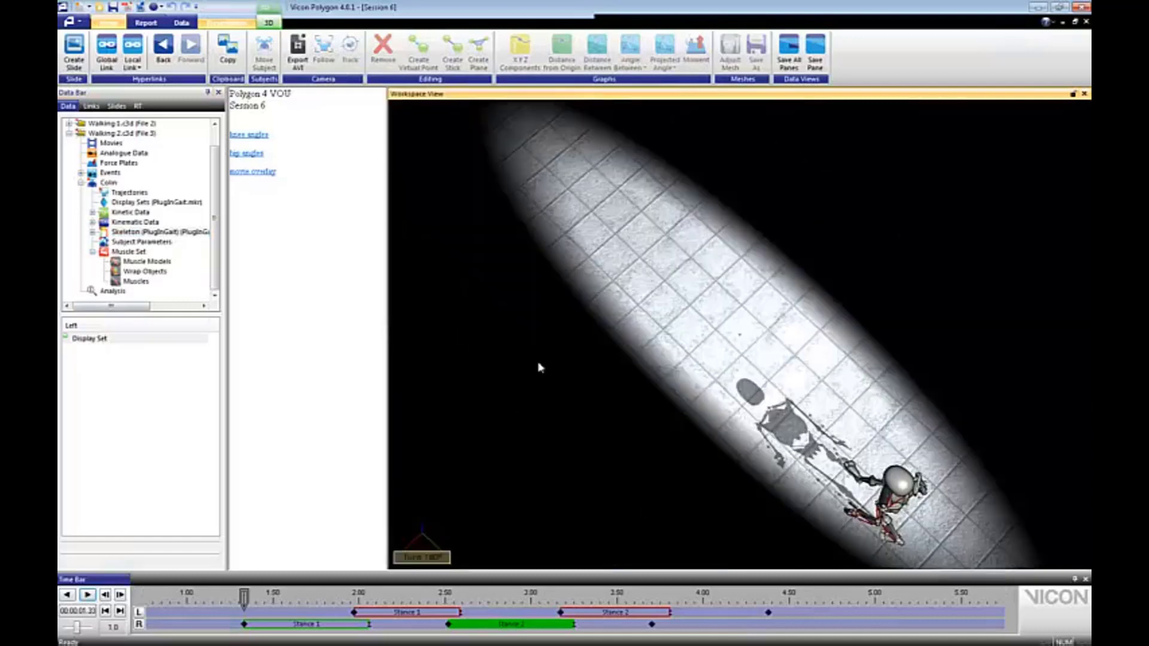
drag(952, 560, 635, 421)
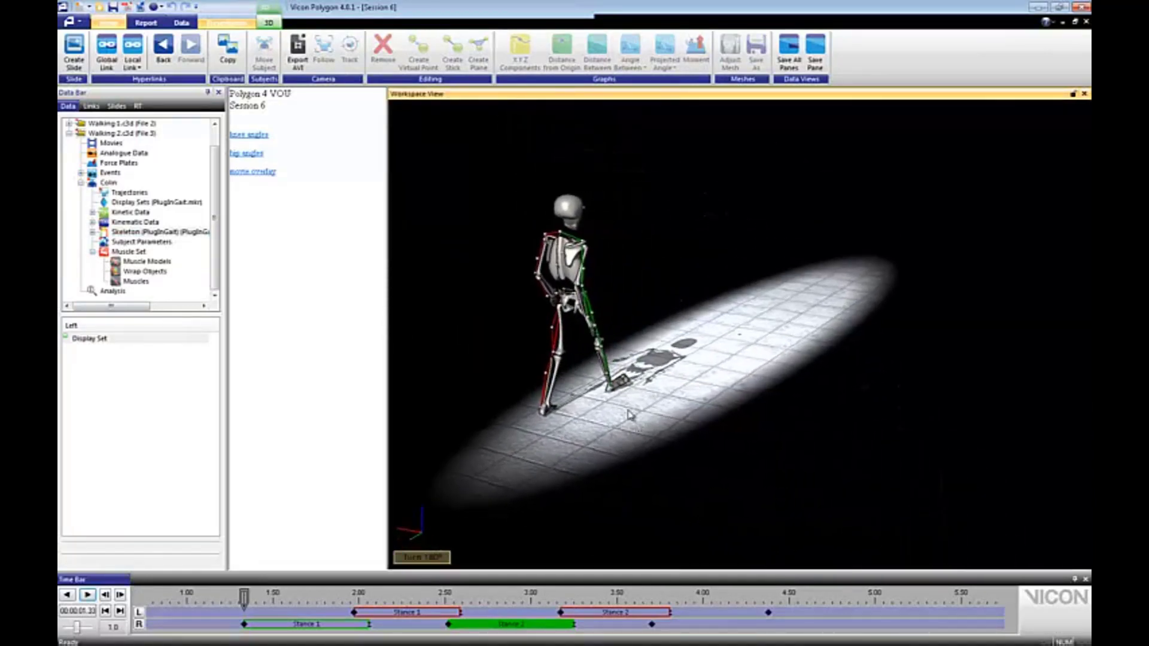
Step: Hide the markers and sticks in the 3D workspace, leaving the skeleton segments displayed
right_click(605, 295)
mouse_move(639, 330)
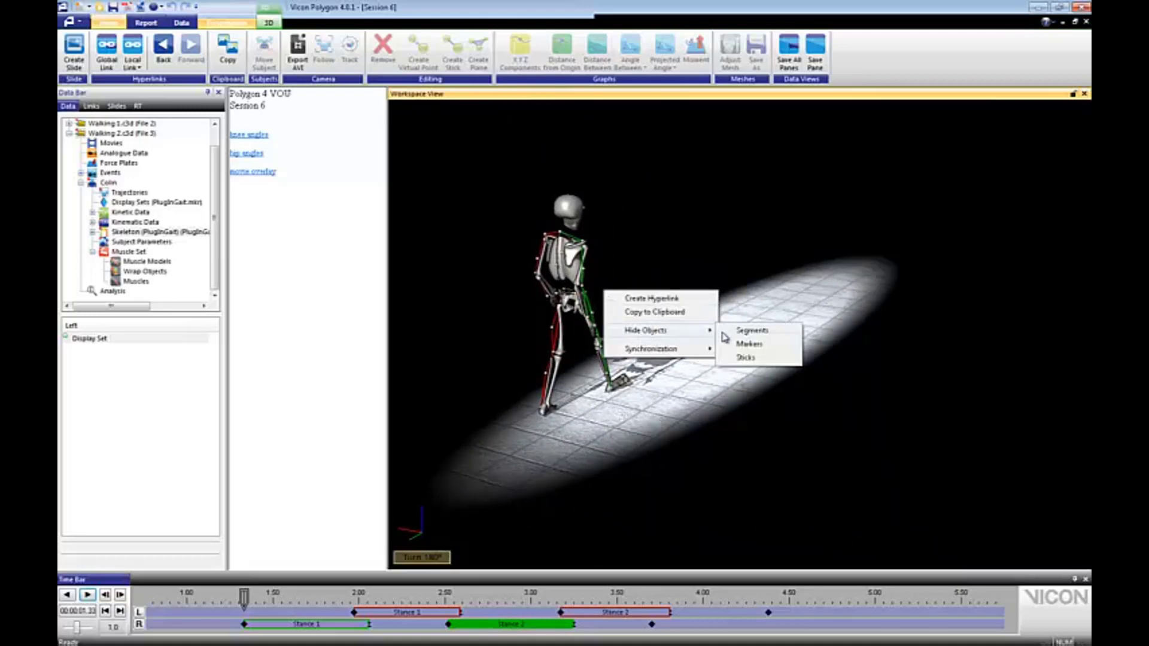
click(745, 346)
right_click(615, 286)
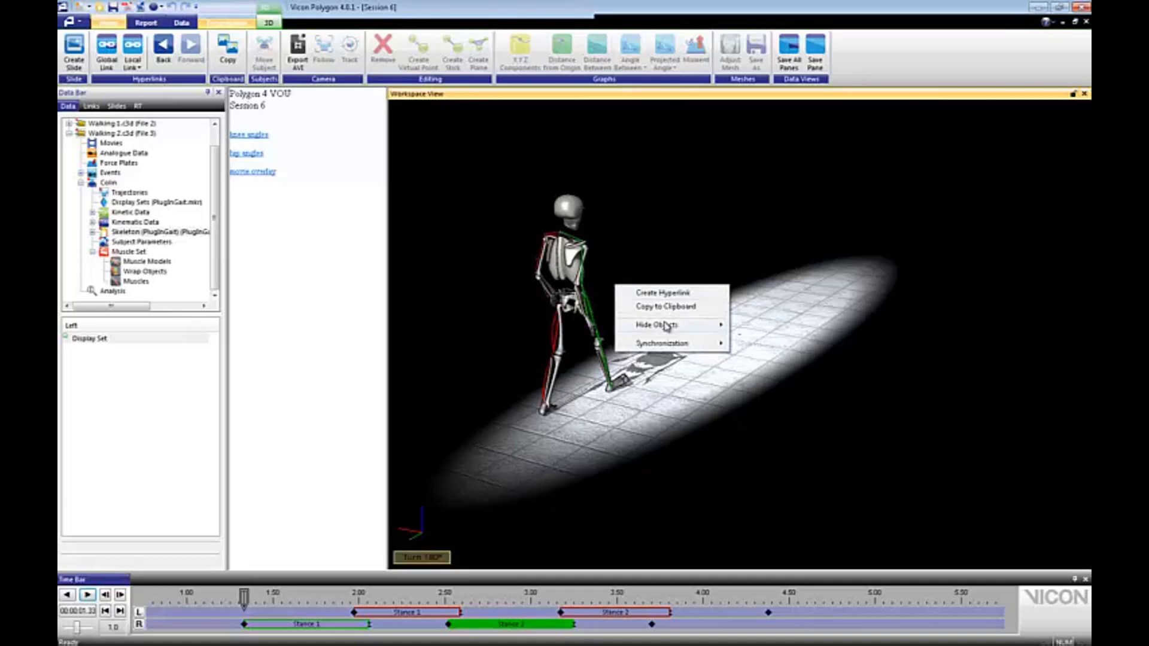
click(753, 353)
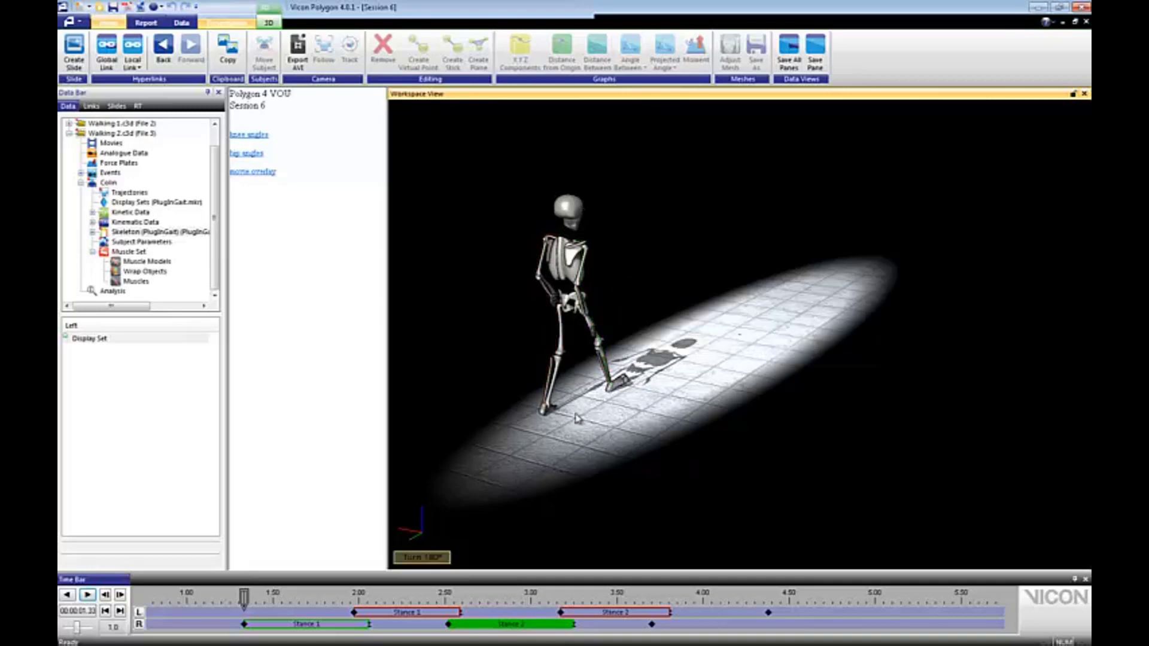
Step: Display the LeftBiceps and RightBiceps muscles from the Muscle Set on the skeleton in the workspace
right_drag(587, 407, 583, 318)
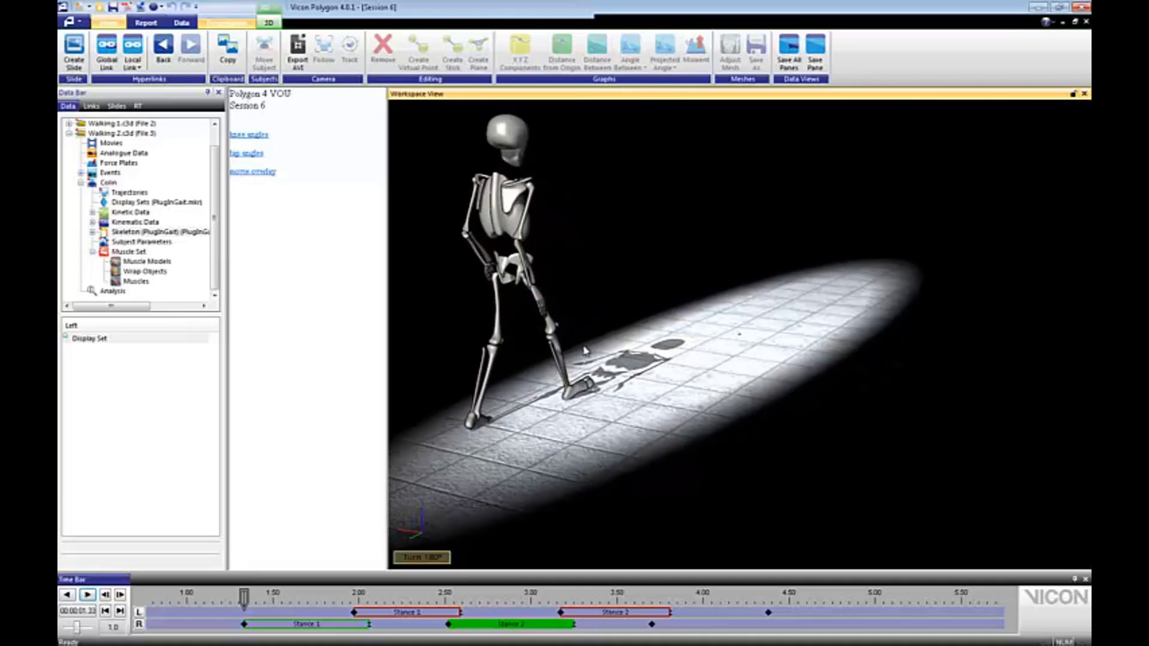
middle_drag(584, 346, 634, 367)
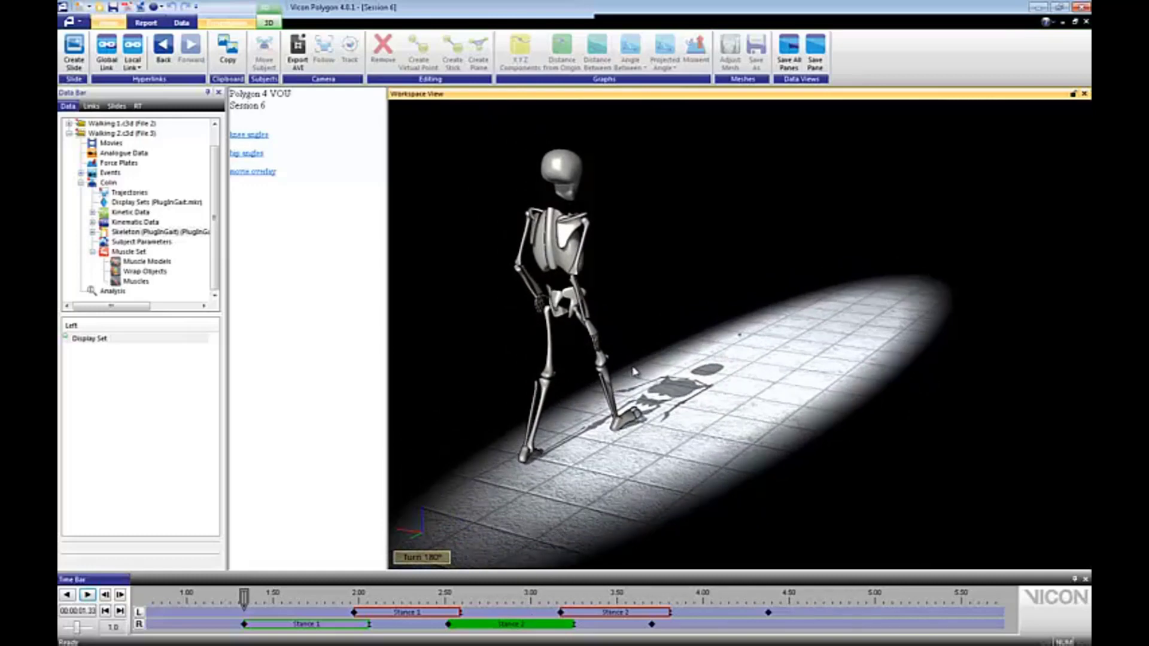
click(136, 281)
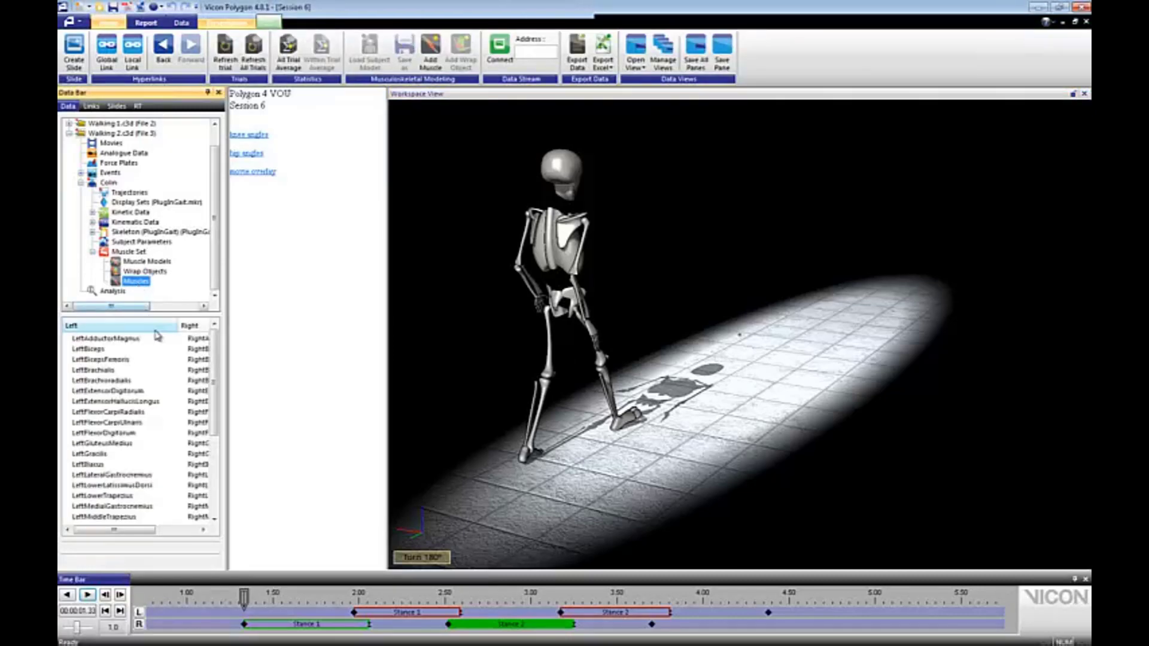
click(111, 350)
drag(490, 343, 502, 245)
right_drag(503, 245, 717, 273)
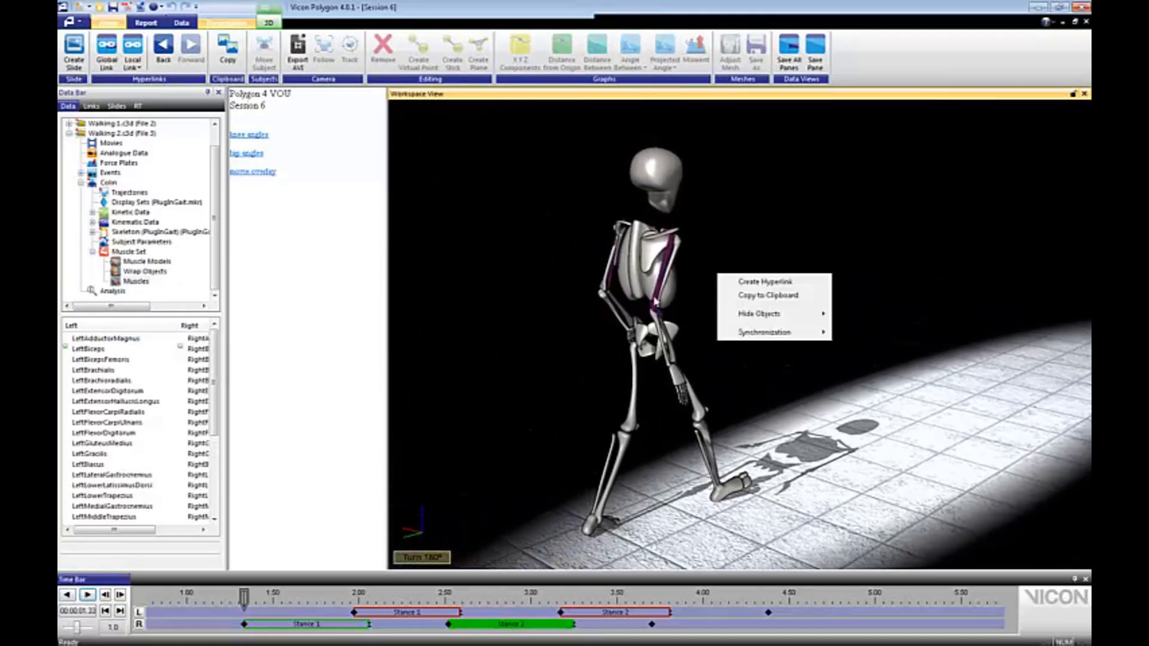
click(571, 333)
Step: Pick the biceps muscles on each arm in the workspace and remove the right biceps
drag(585, 296, 854, 393)
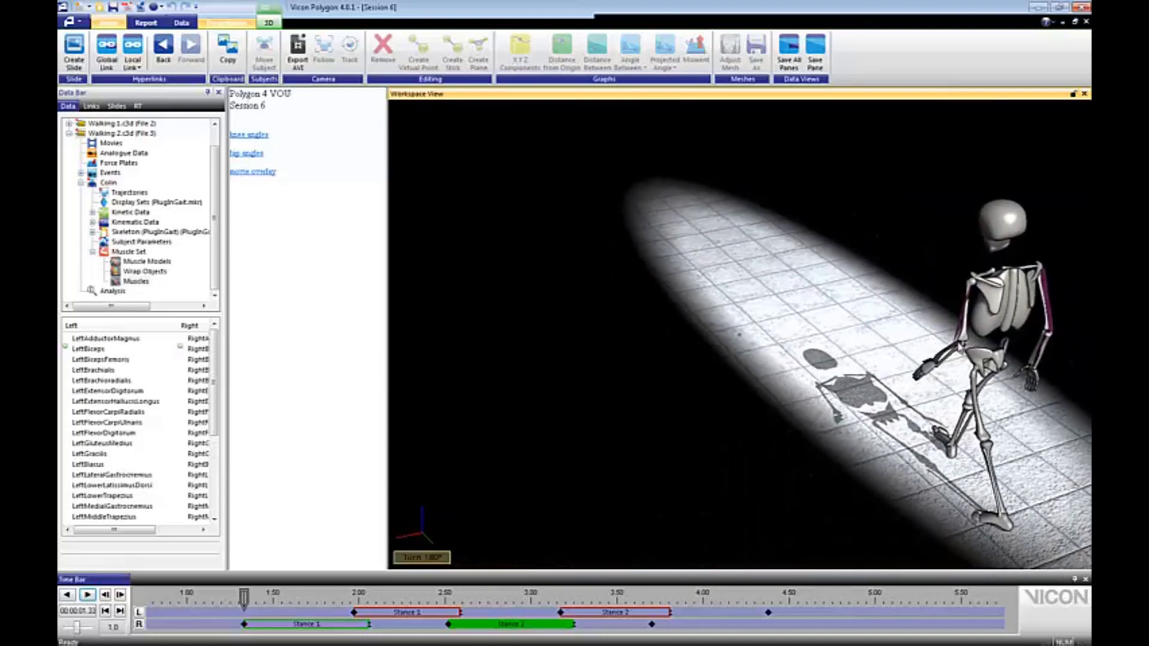
right_drag(939, 333, 790, 295)
click(805, 365)
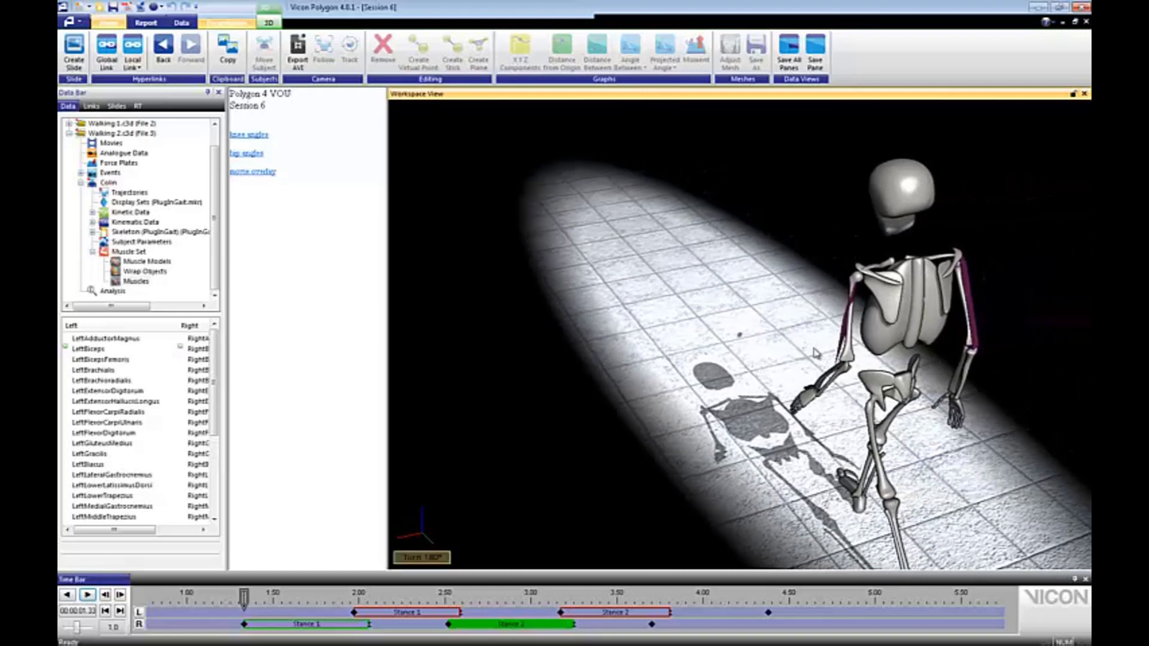
right_drag(827, 352, 833, 271)
middle_drag(850, 307, 678, 304)
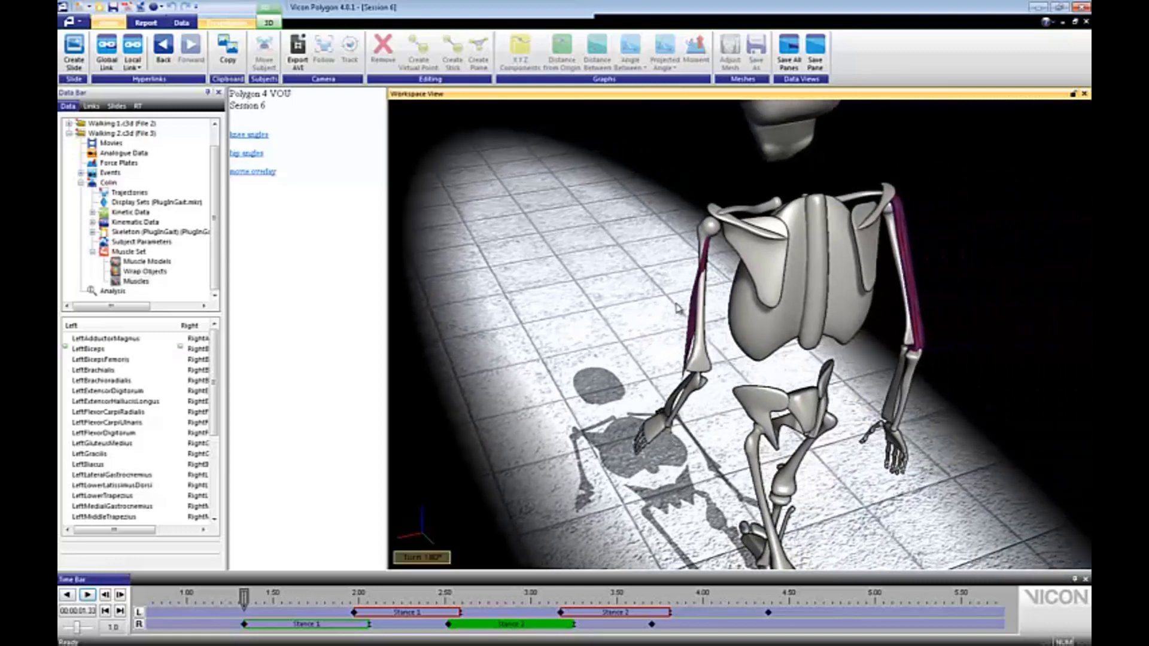
click(691, 322)
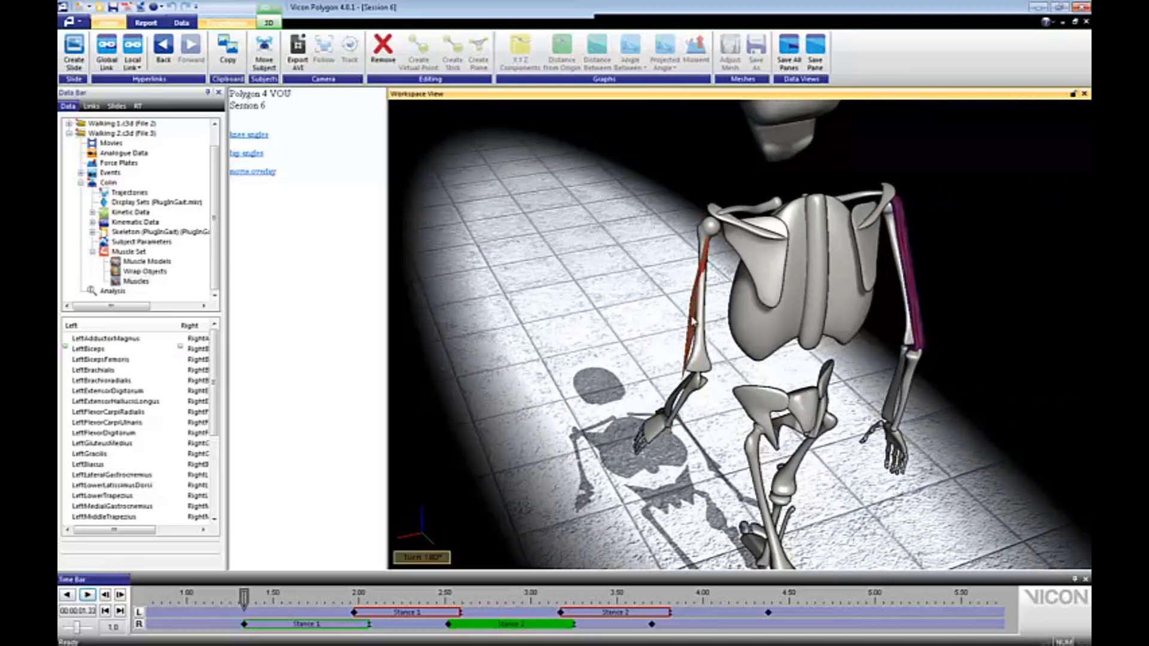
click(916, 306)
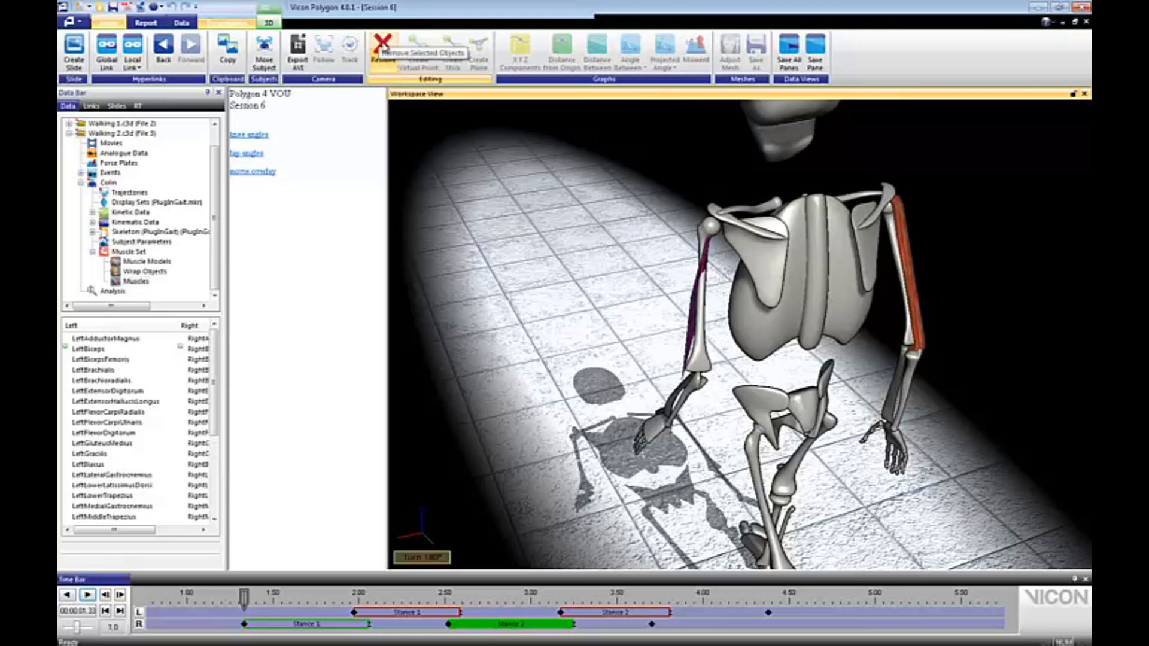
click(383, 48)
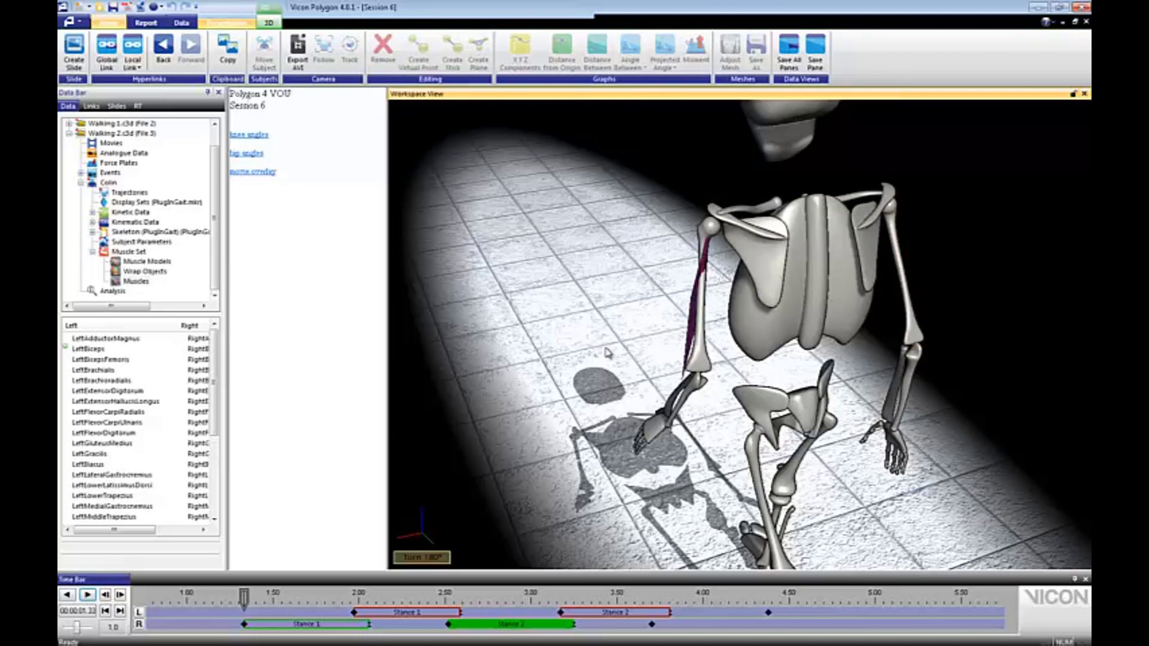
Step: Limit the muscle list to the right-side muscles only, and restore both the Left and Right columns
drag(608, 353, 660, 346)
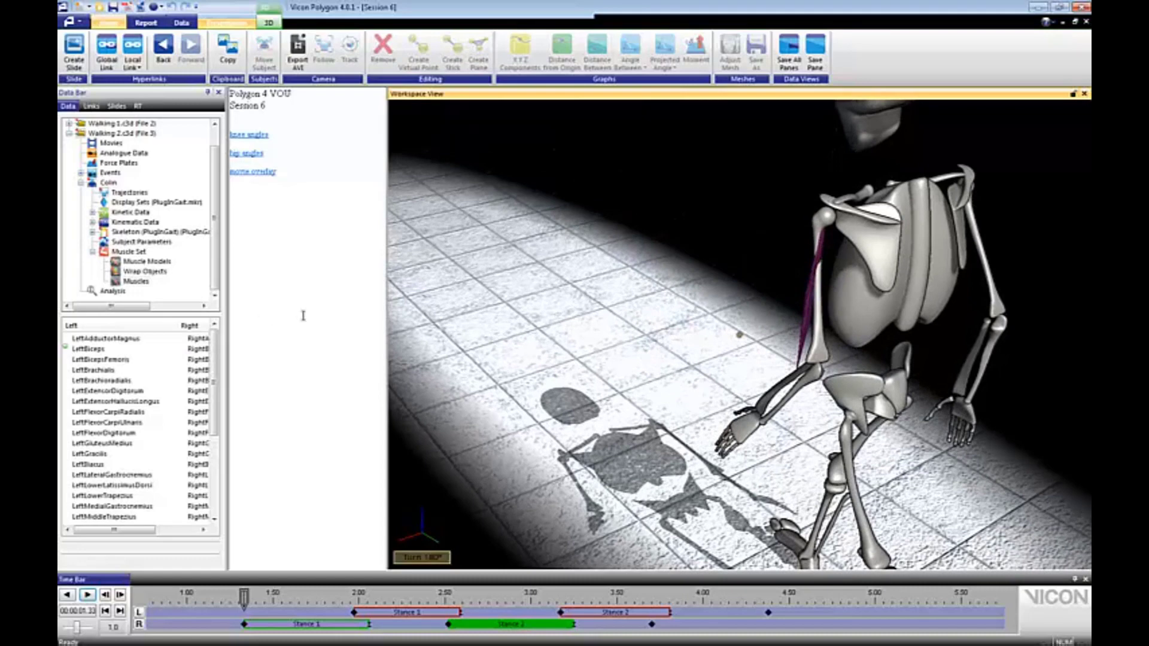
click(201, 327)
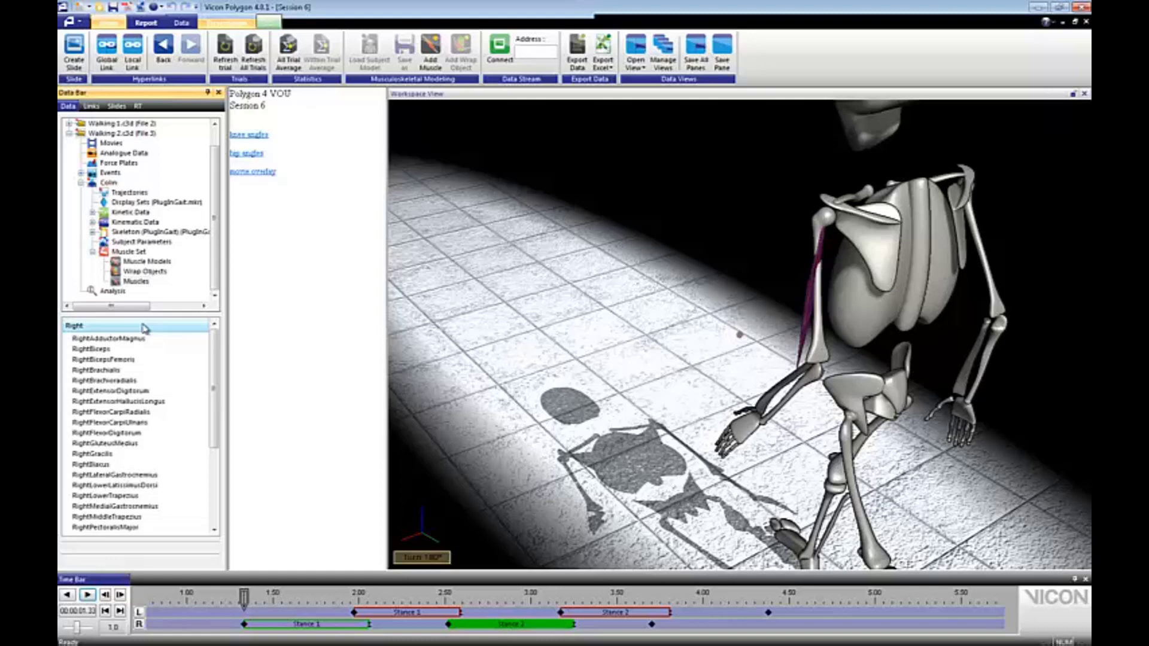
click(96, 329)
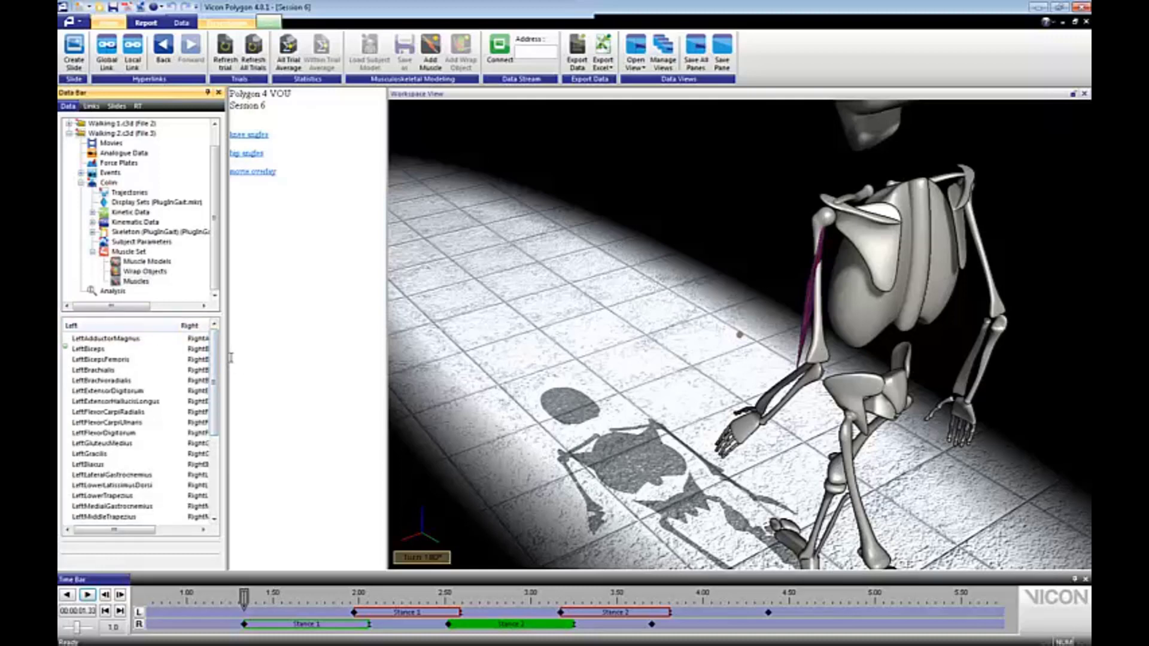
Step: Widen the Data Bar and narrow the Left column to fit both muscle columns, briefly toggling the list to left-side muscles only
drag(227, 361, 276, 361)
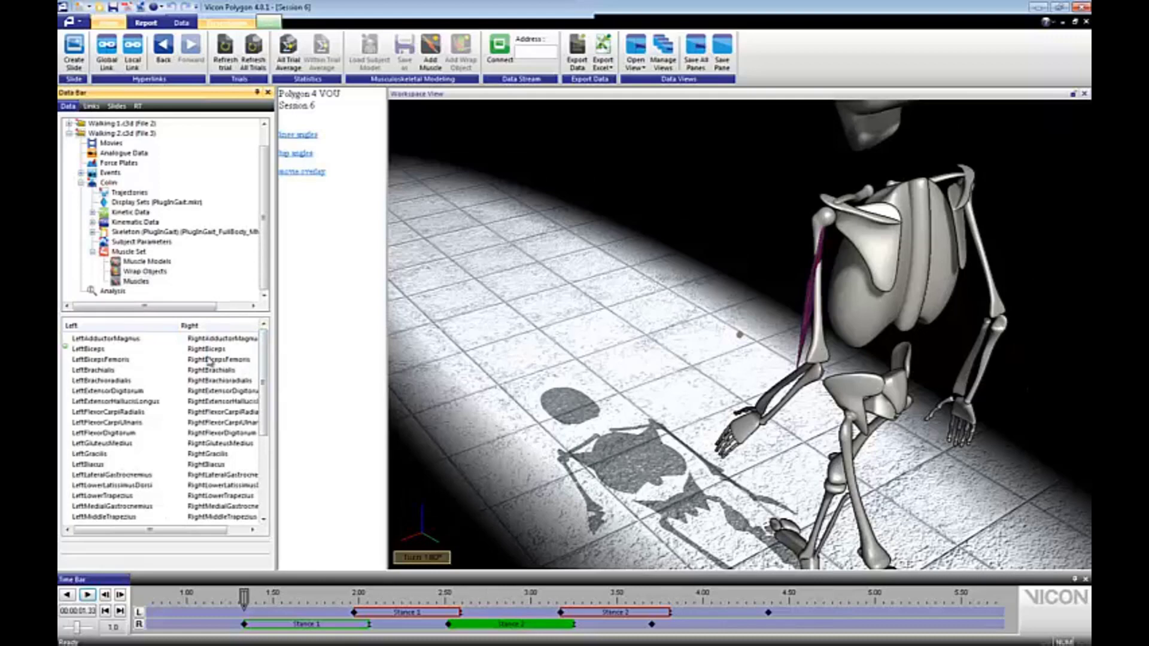
click(142, 329)
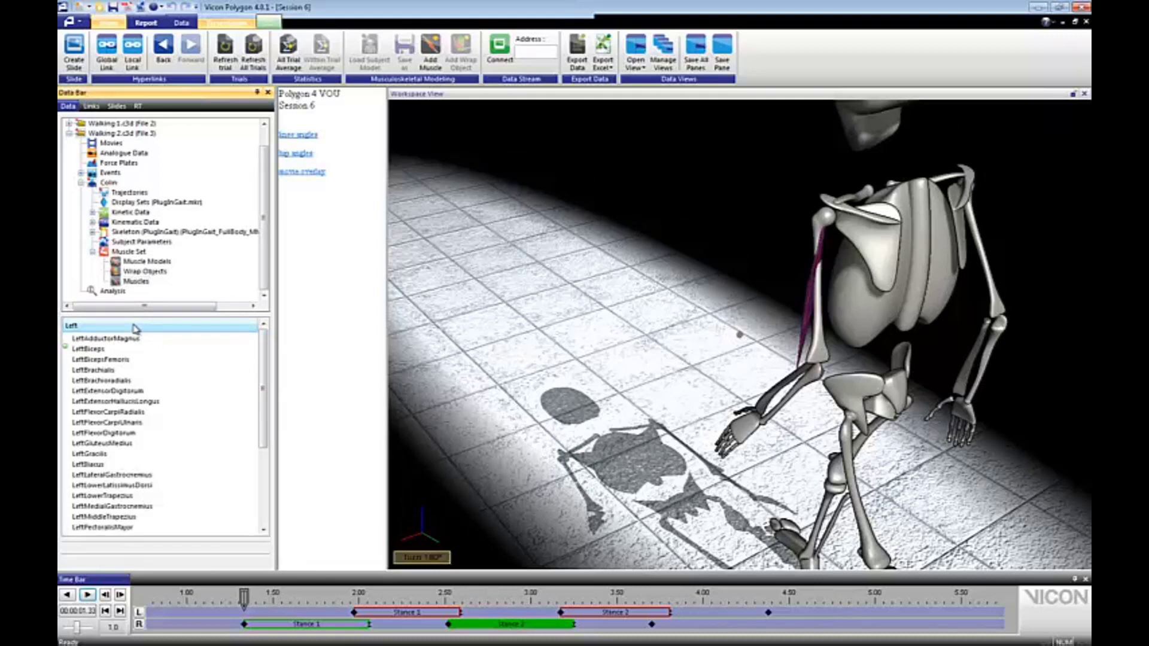
click(99, 328)
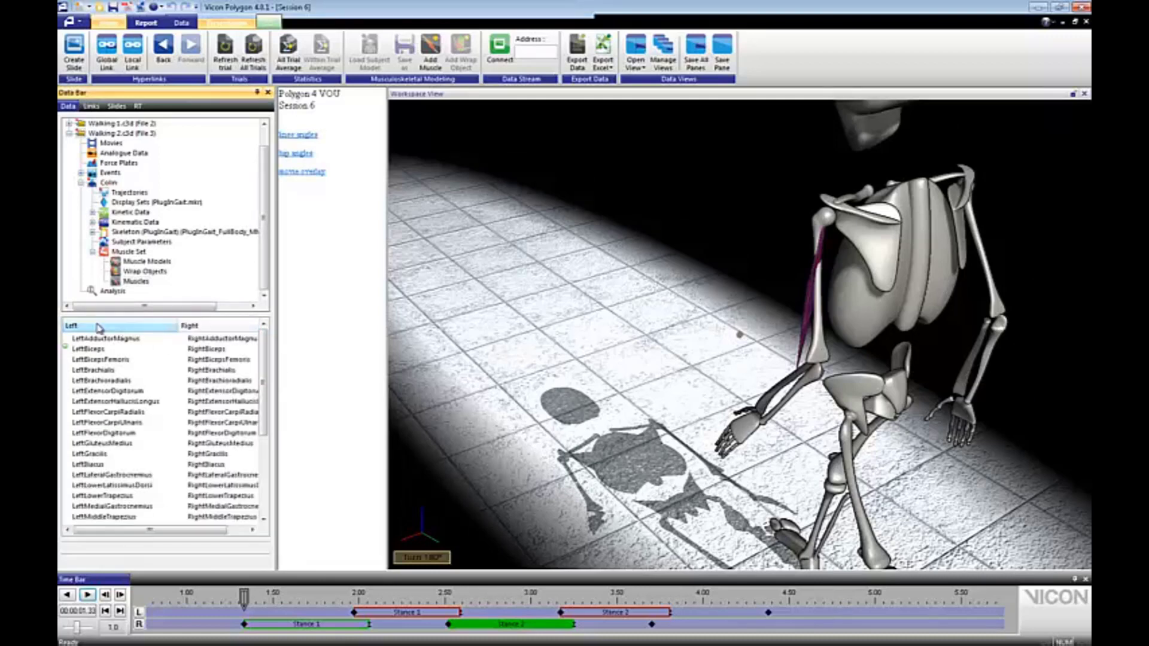
drag(179, 322, 166, 324)
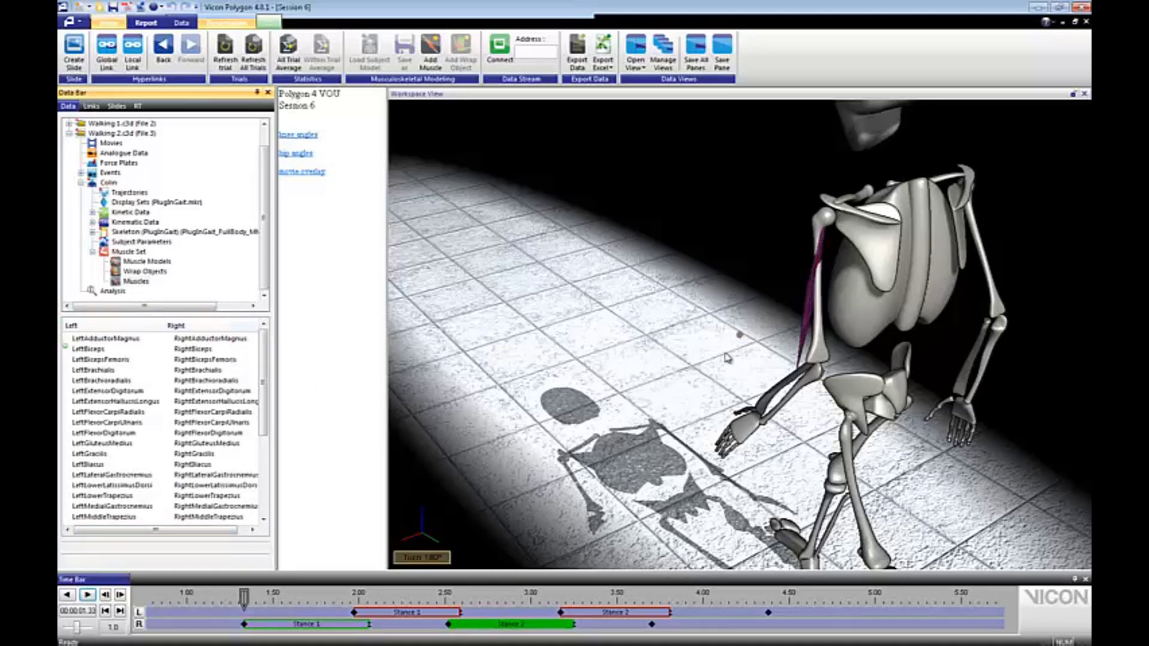
Step: Display the LeftElbow and RightElbow wrap objects in the workspace and select the one on the left elbow
click(143, 272)
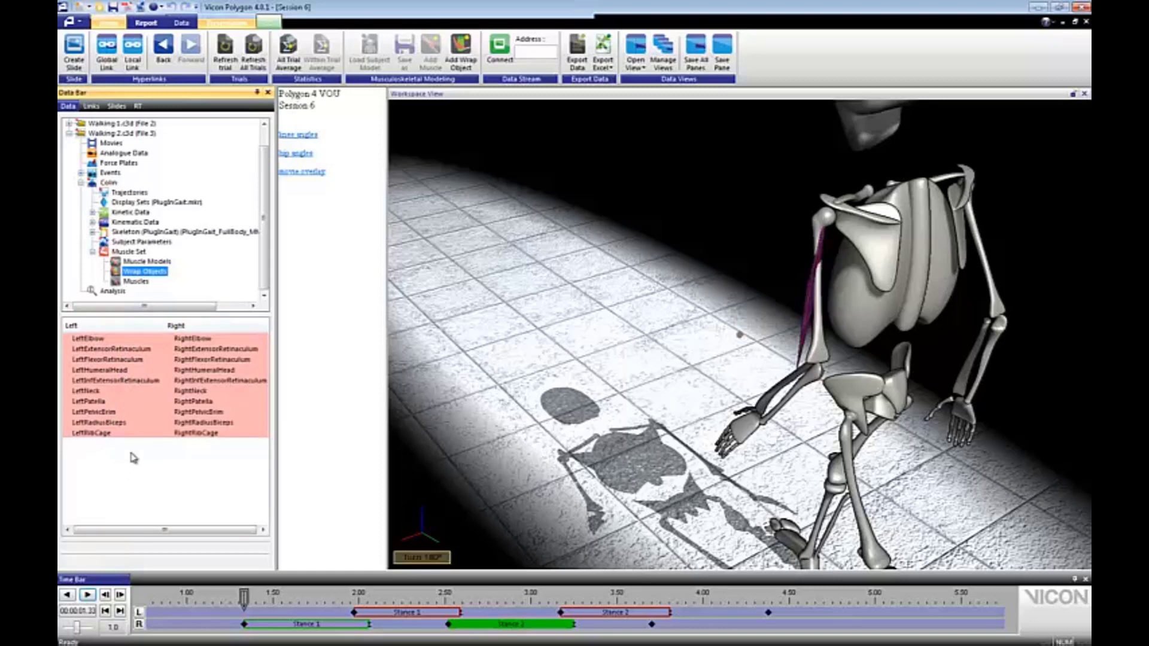
click(111, 341)
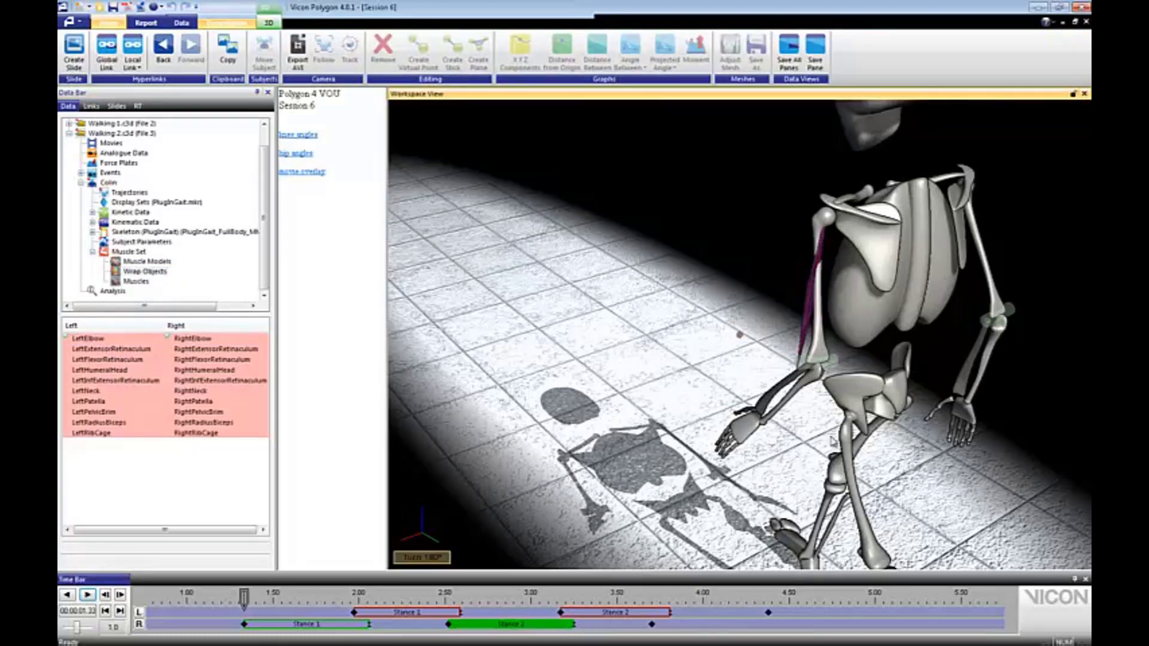
right_drag(816, 383, 808, 317)
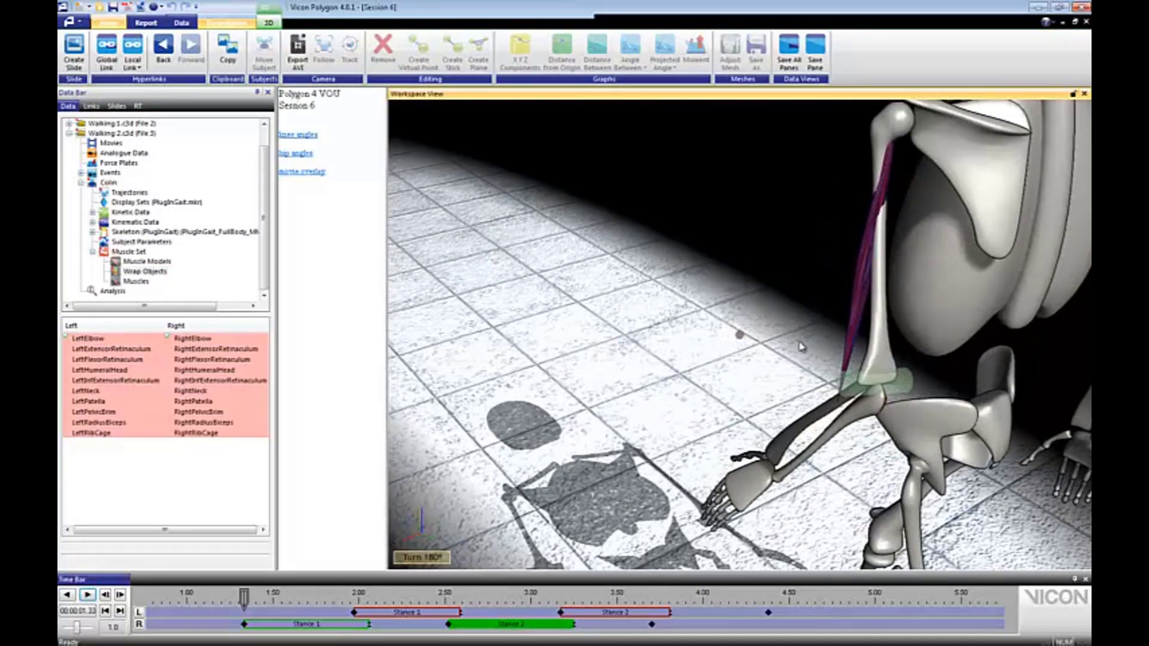
middle_drag(800, 344, 602, 328)
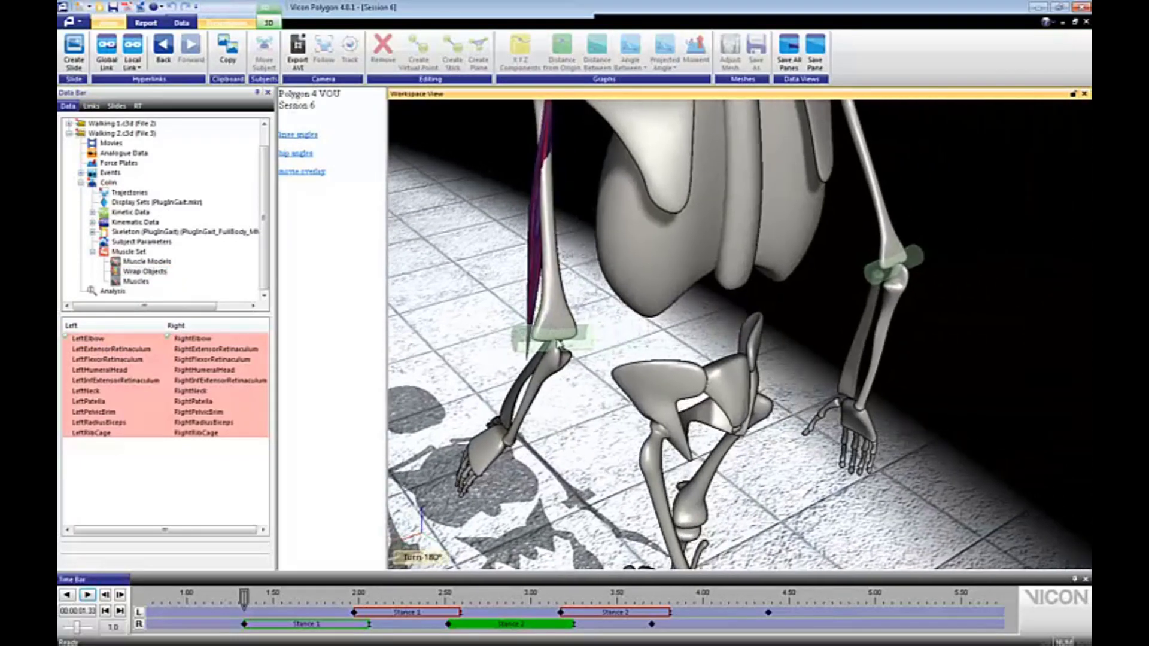
click(557, 339)
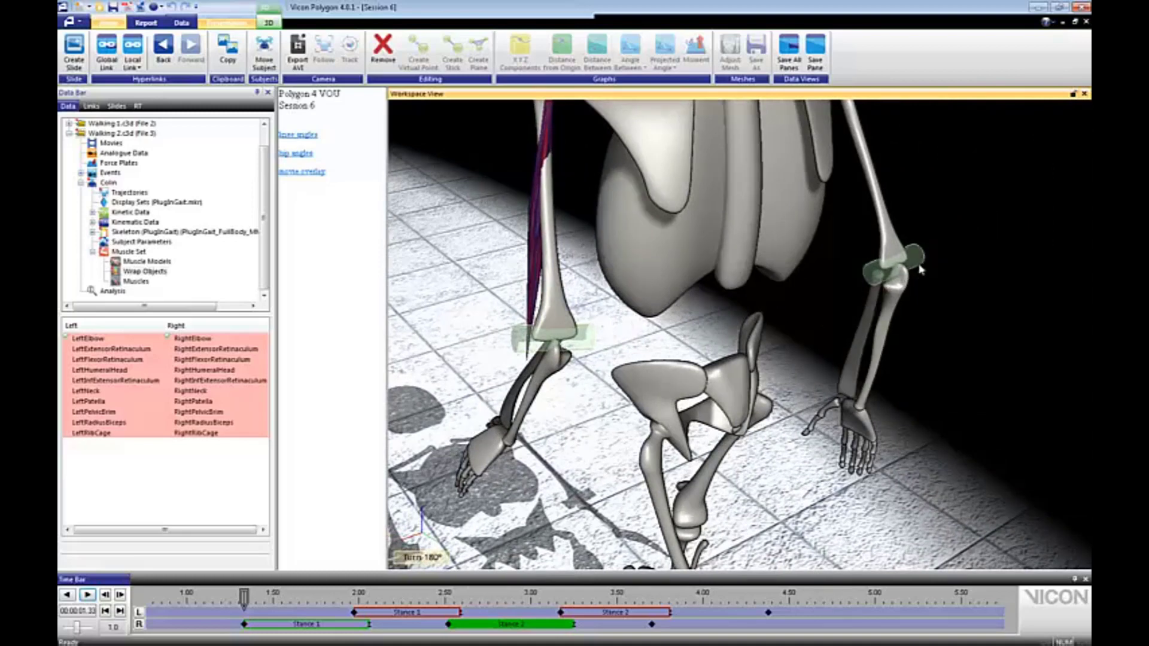